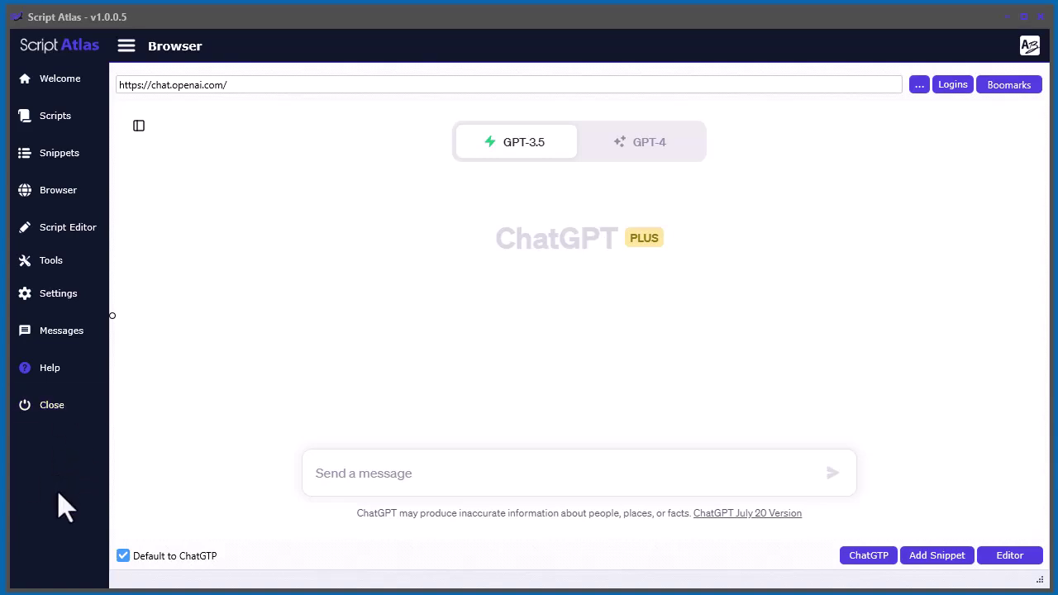
# Open the Script Editor from the sidebar and launch Get Content to show the Content Search and Extract Tool
pyautogui.click(50, 266)
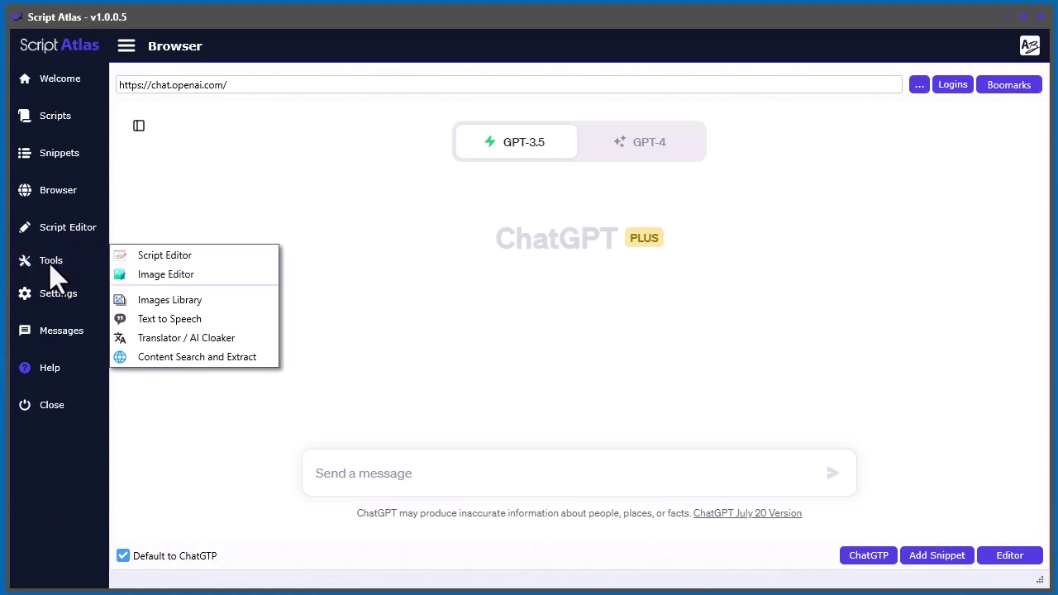
pyautogui.click(201, 358)
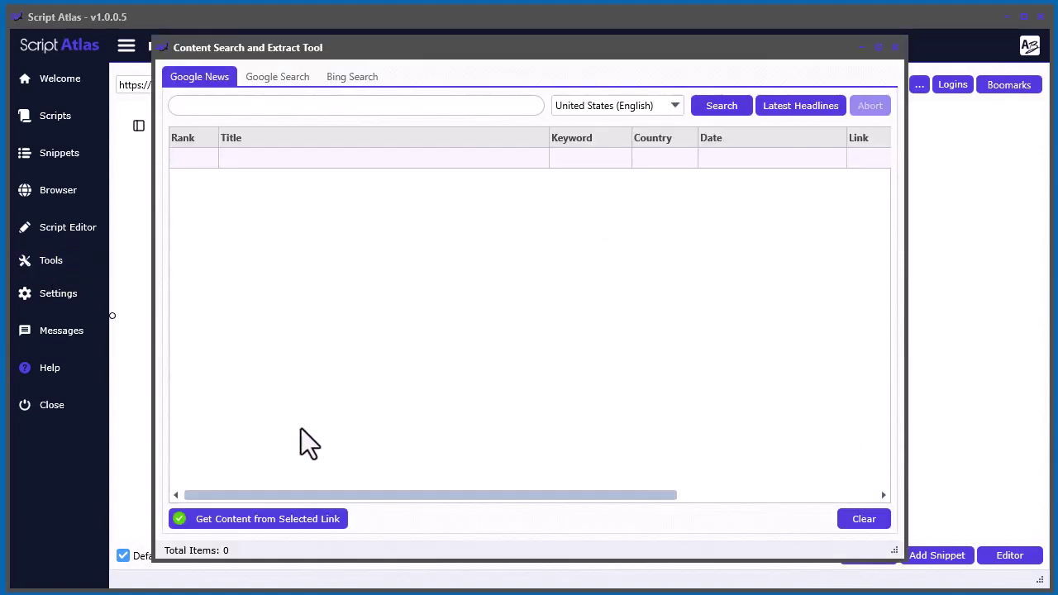
pyautogui.click(894, 47)
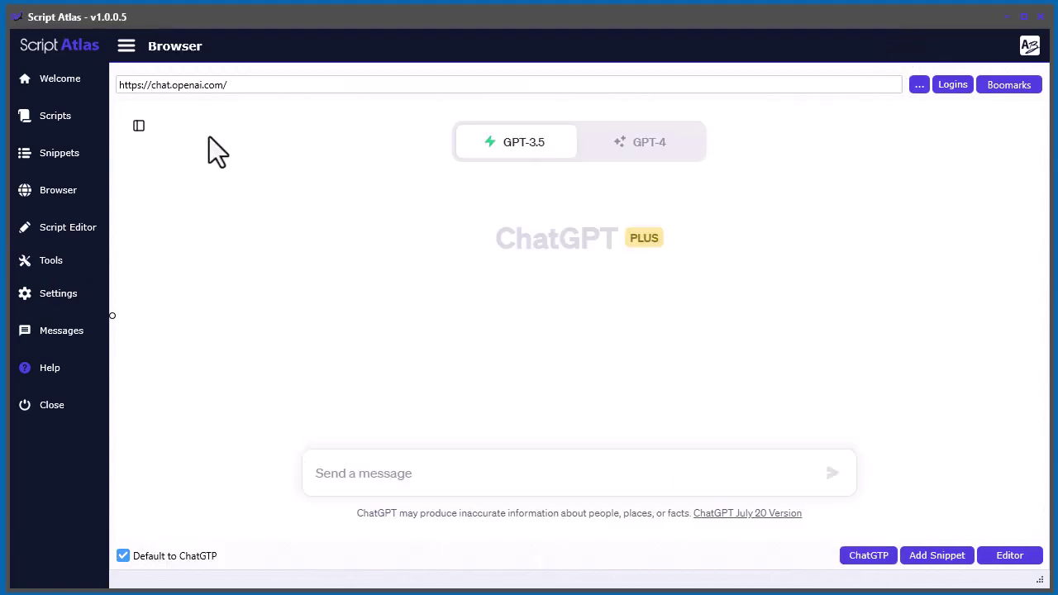
pyautogui.click(52, 228)
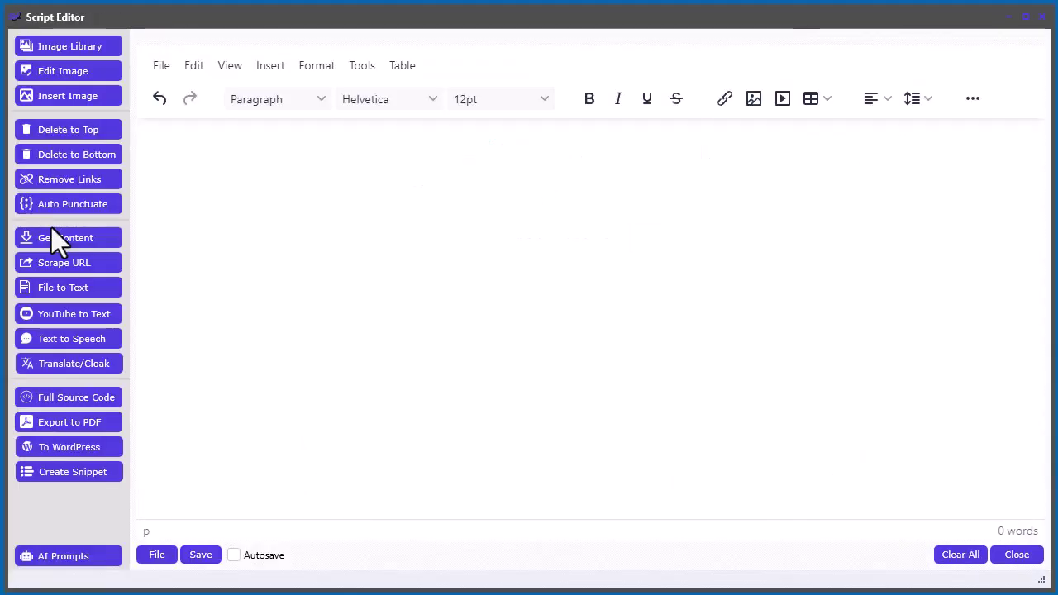
pyautogui.click(80, 239)
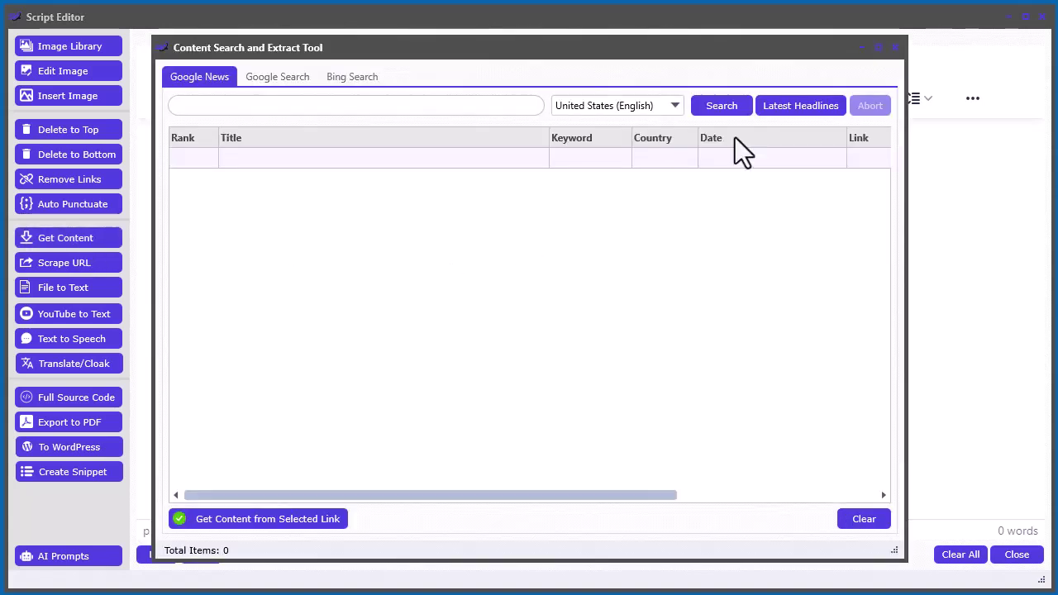
# Minimize the Script Editor and maximize the Content Search and Extract window to fill the screen
pyautogui.click(1005, 17)
pyautogui.moveTo(746, 50); pyautogui.dragTo(597, 21)
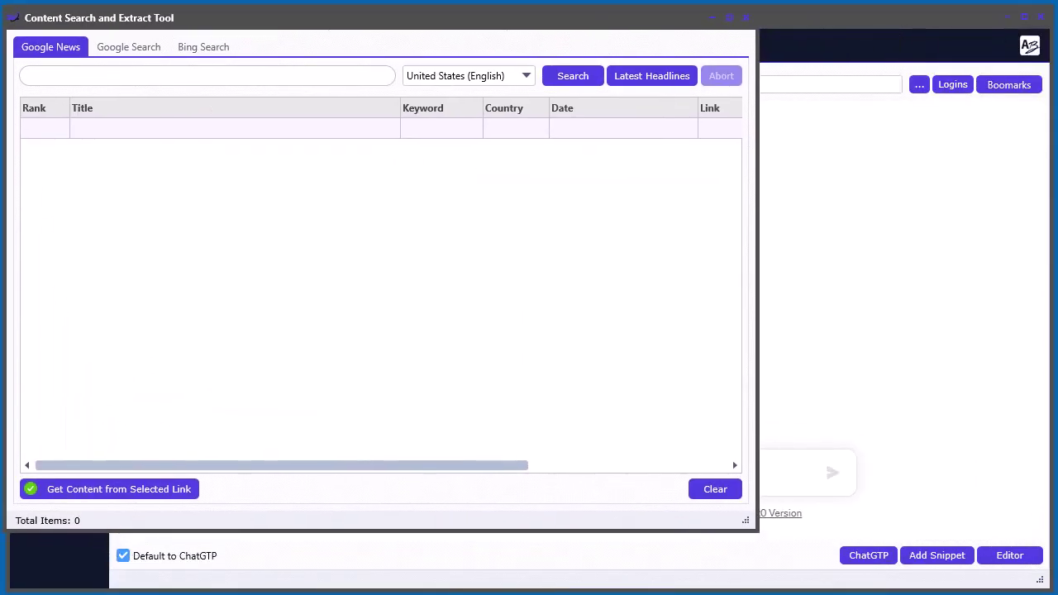
pyautogui.doubleClick(597, 21)
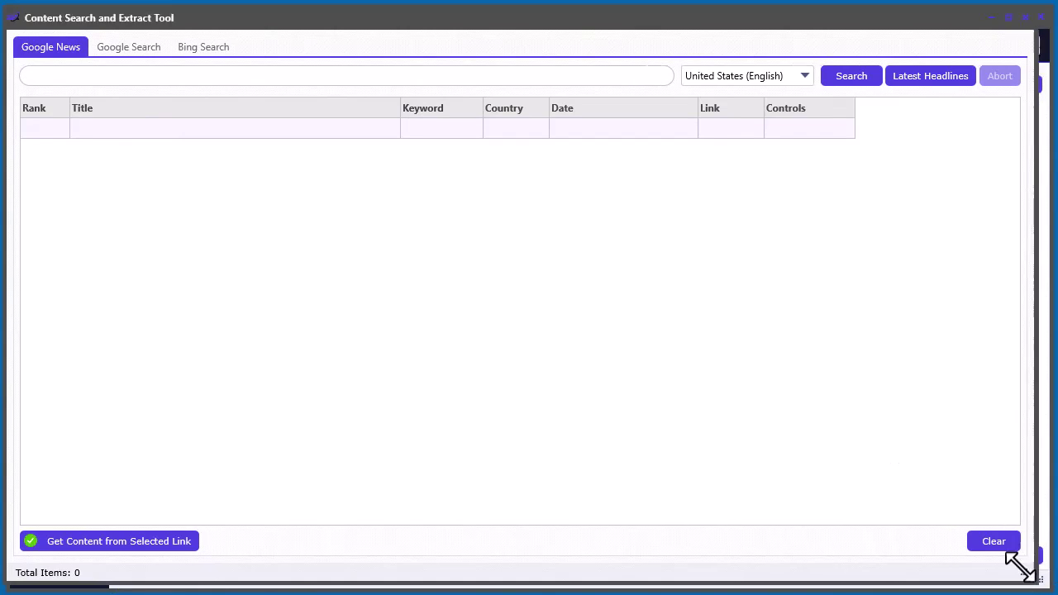
pyautogui.moveTo(1020, 567); pyautogui.dragTo(1033, 572)
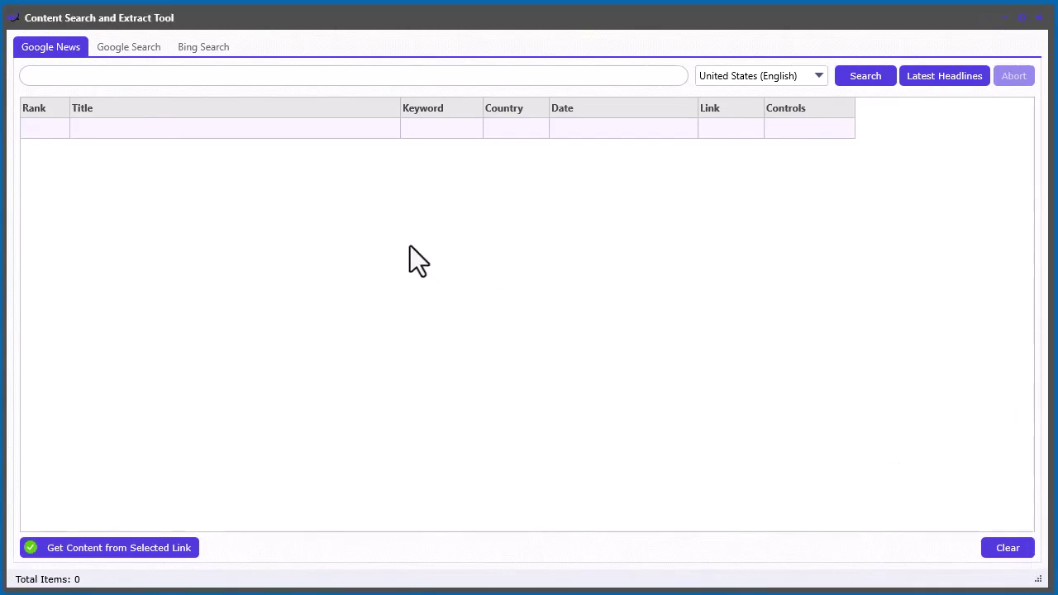
# Look over the Google Search and Bing Search options, then return to Google News
pyautogui.click(217, 75)
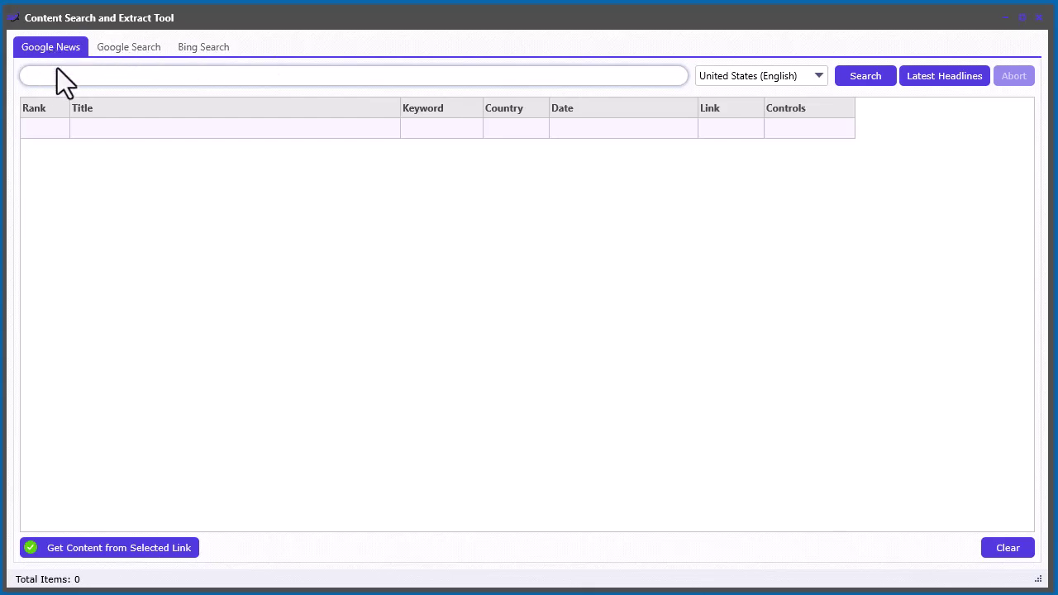
pyautogui.click(95, 80)
pyautogui.click(114, 50)
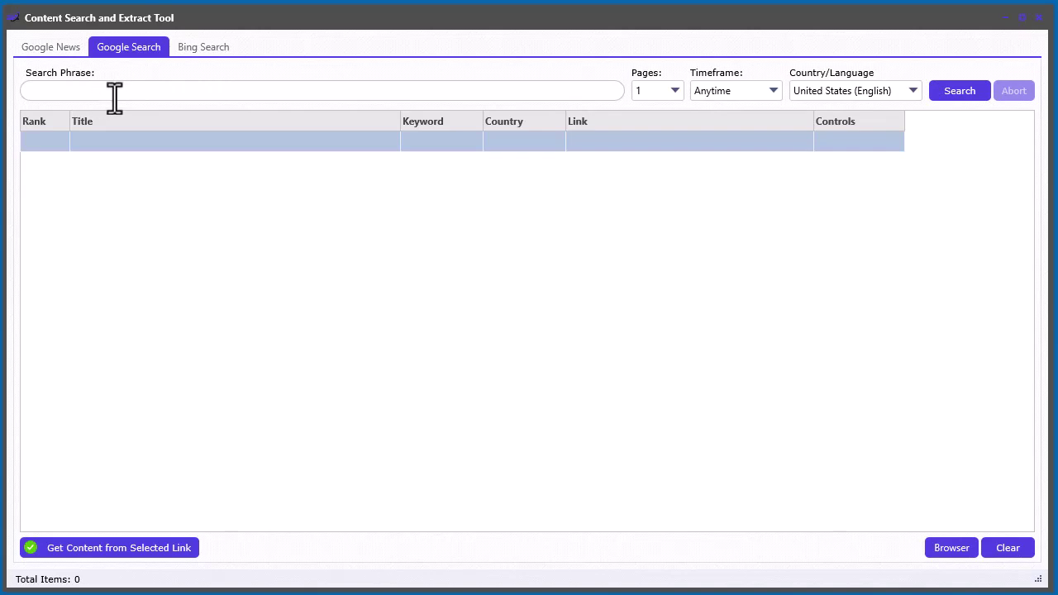
pyautogui.click(203, 47)
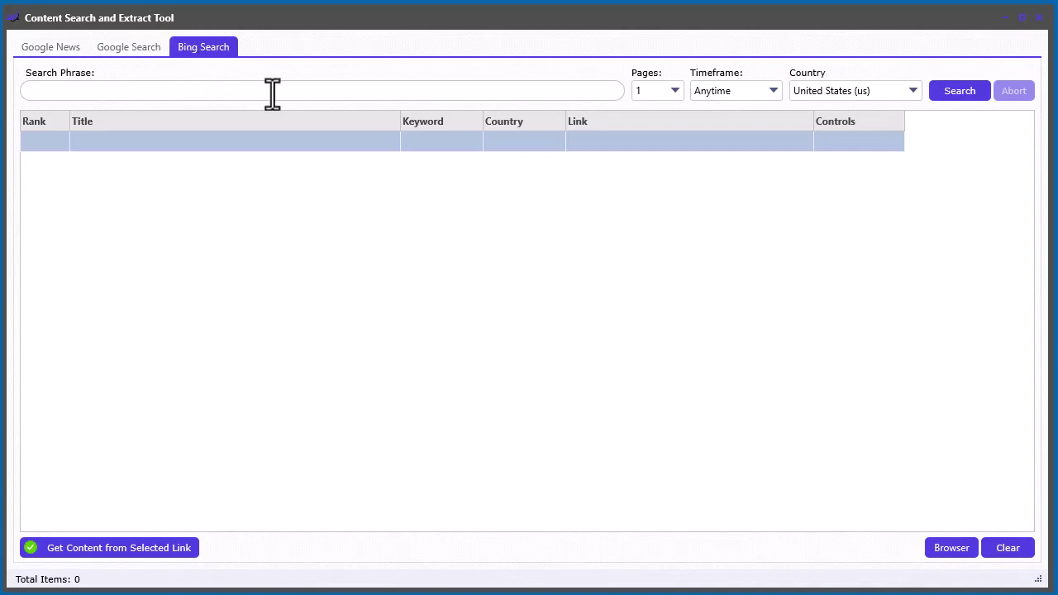
pyautogui.click(120, 50)
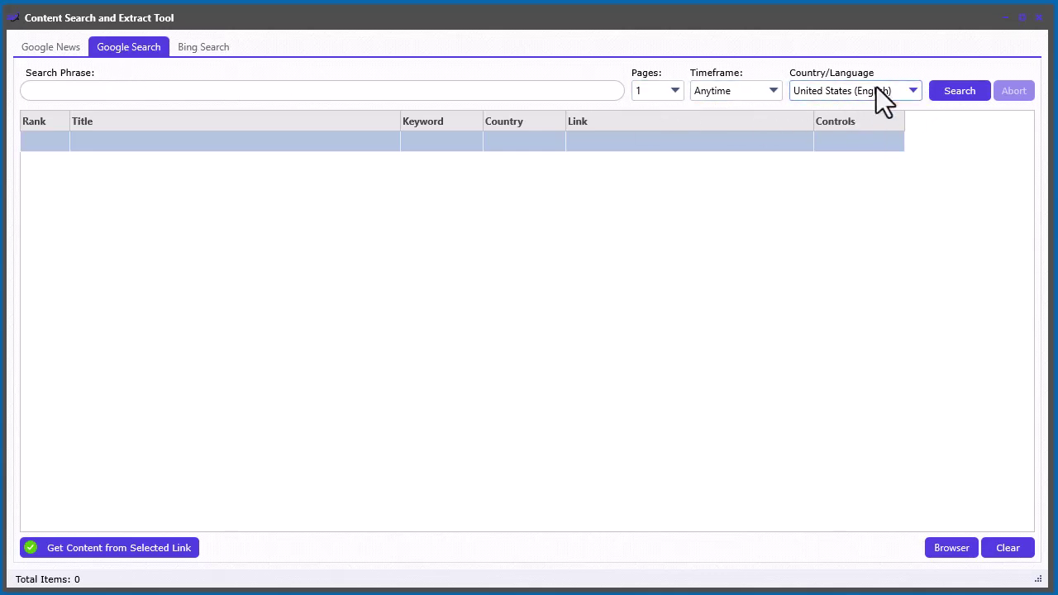
pyautogui.click(44, 47)
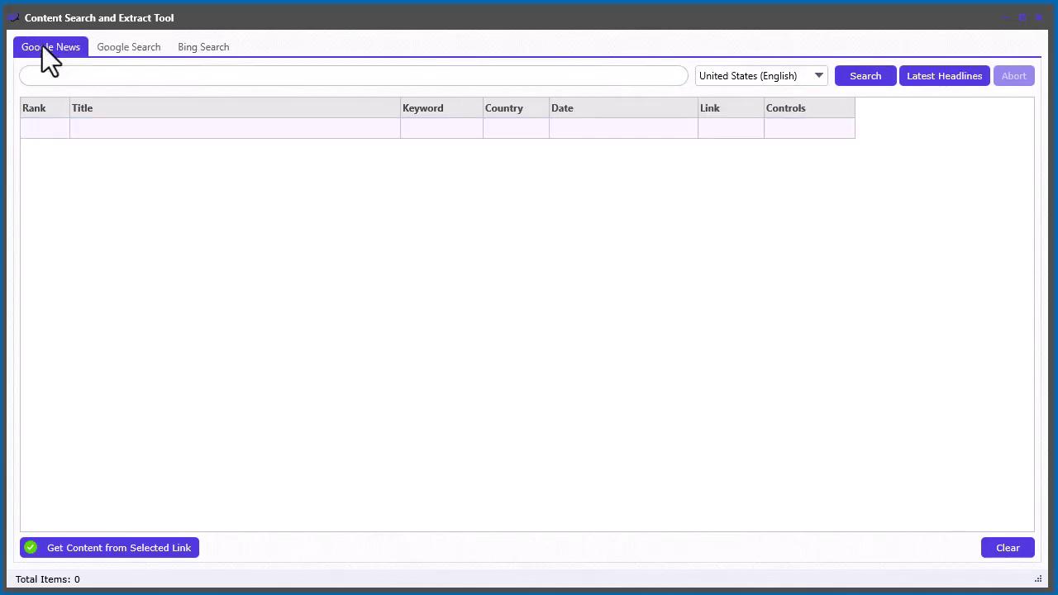
# Search Google News for 'how to make money with AI' in United States (English)
pyautogui.click(110, 76)
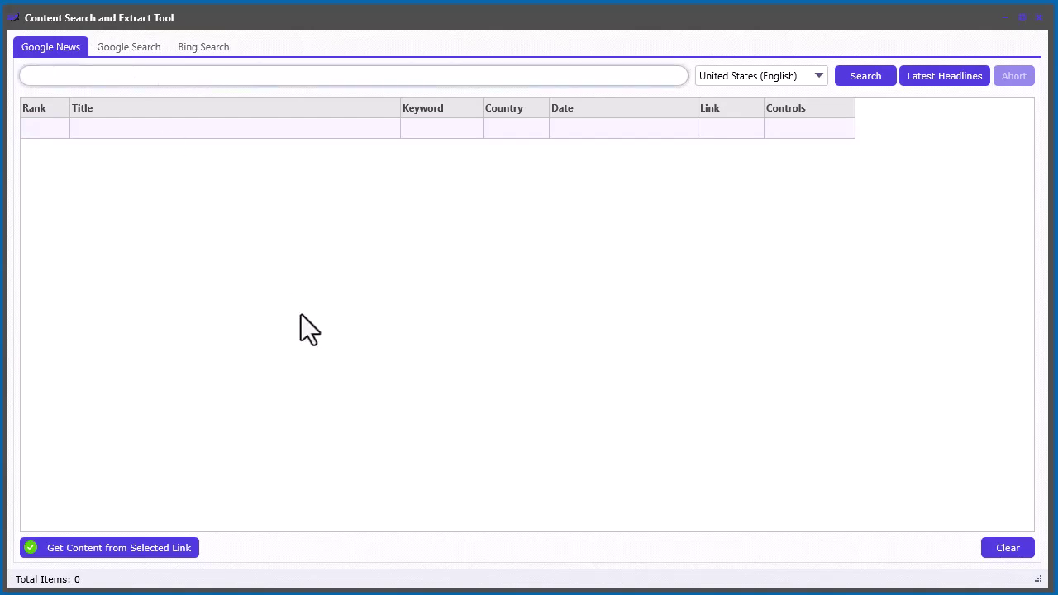
pyautogui.write('how to make money with AI')
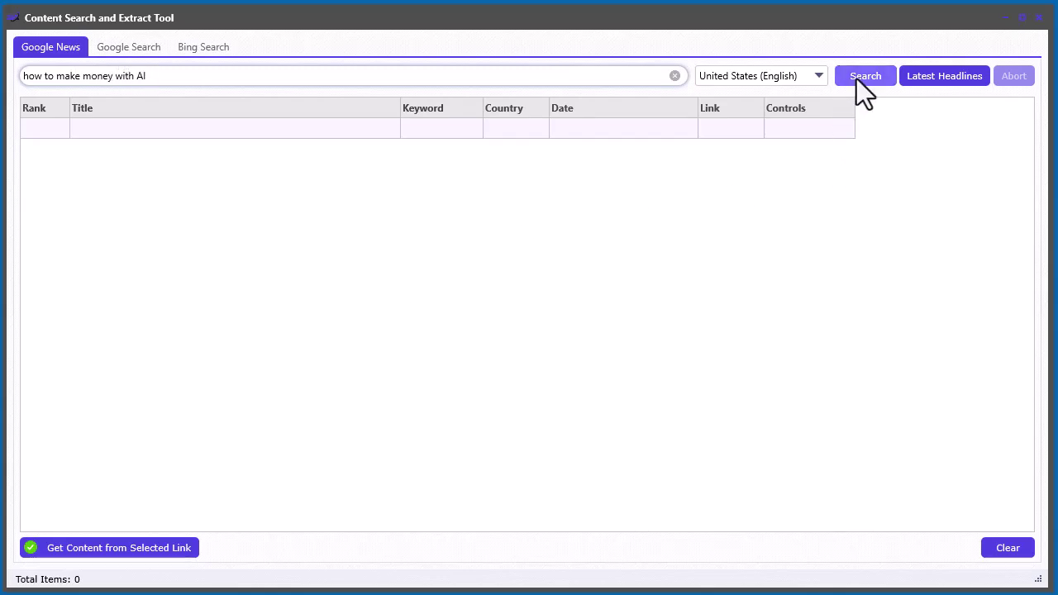
pyautogui.click(760, 80)
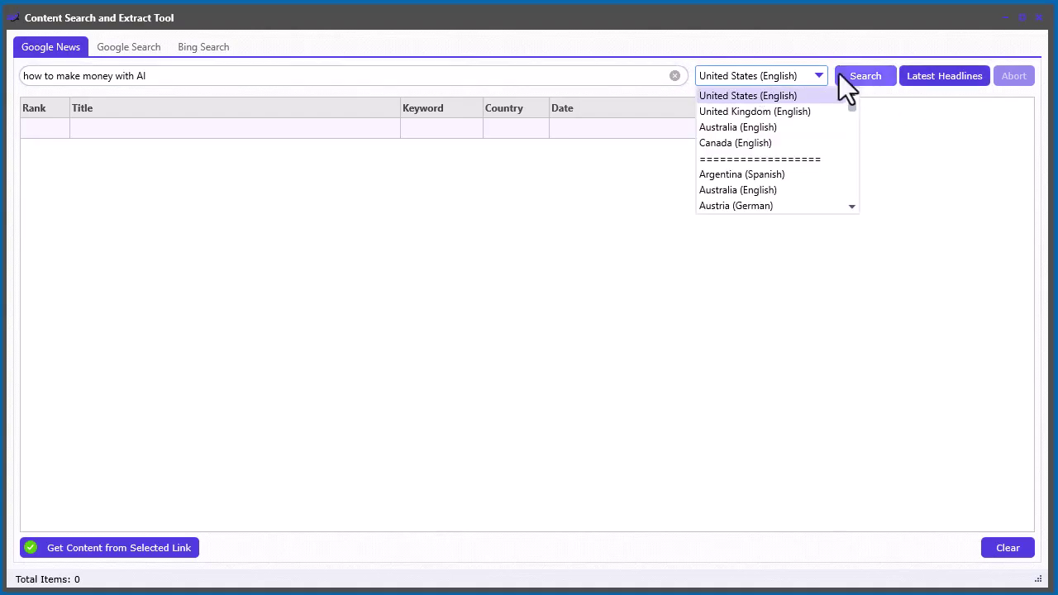
pyautogui.click(846, 46)
pyautogui.click(865, 76)
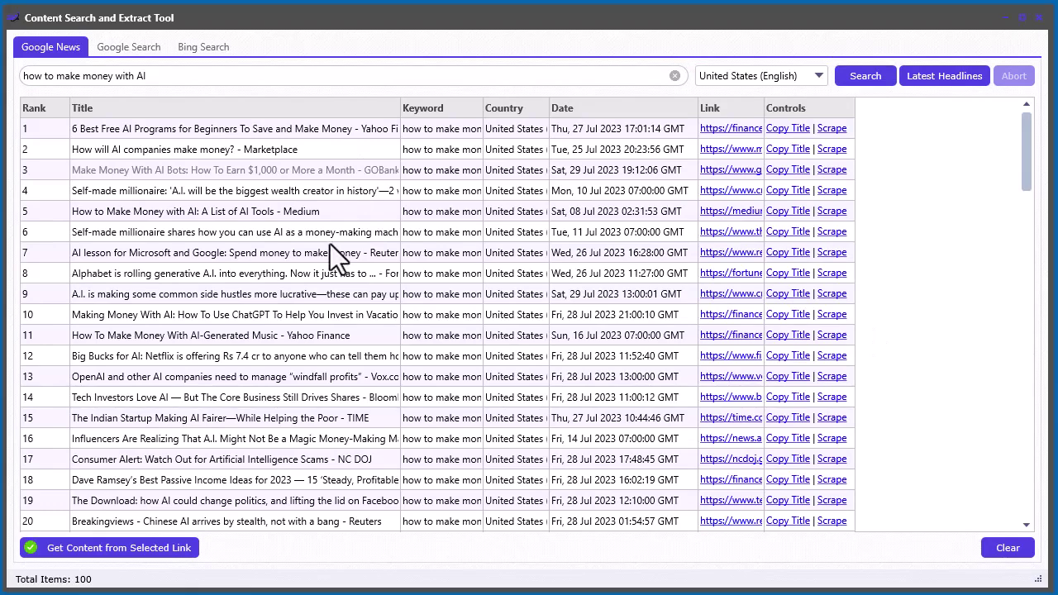
# Browse the 100 results from top to bottom, then select rows 4 through 7
pyautogui.click(301, 149)
pyautogui.press('Down')
pyautogui.press('Down')
pyautogui.press('Down')
pyautogui.press('Down')
pyautogui.press('Down')
pyautogui.press('Down')
pyautogui.press('Down')
pyautogui.press('Down')
pyautogui.press('Down')
pyautogui.press('Down')
pyautogui.press('Down')
pyautogui.press('Down')
pyautogui.press('Down')
pyautogui.press('Down')
pyautogui.press('Down')
pyautogui.press('Down')
pyautogui.press('Down')
pyautogui.press('Down')
pyautogui.press('Down')
pyautogui.press('Down')
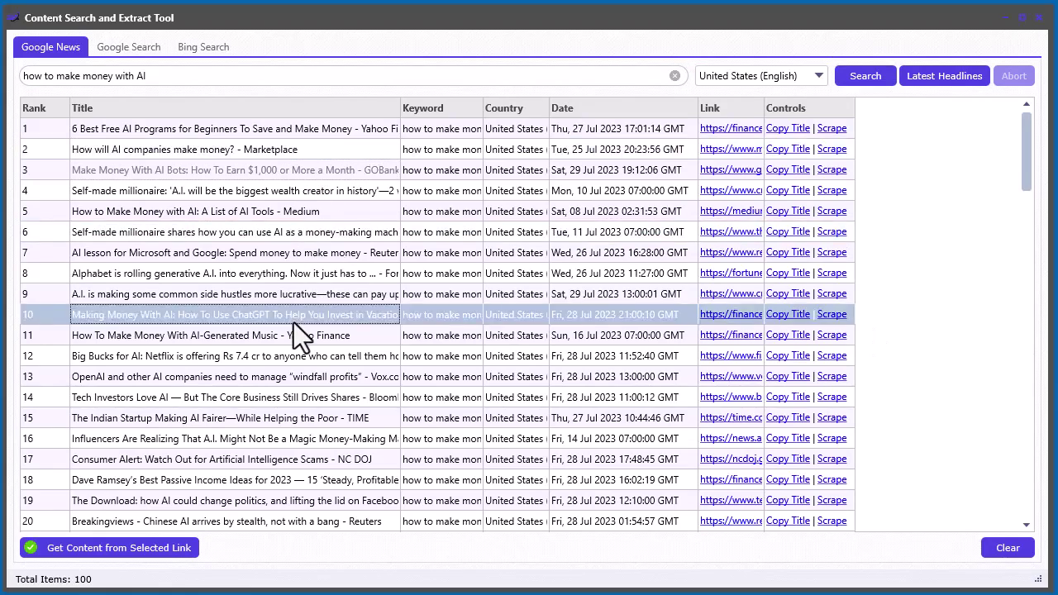
pyautogui.press('Down')
pyautogui.press('Down')
pyautogui.press('Down')
pyautogui.press('Down')
pyautogui.press('Down')
pyautogui.press('Down')
pyautogui.press('Down')
pyautogui.press('Down')
pyautogui.press('Down')
pyautogui.press('Down')
pyautogui.press('Down')
pyautogui.press('Down')
pyautogui.press('Down')
pyautogui.press('Down')
pyautogui.press('Down')
pyautogui.press('Down')
pyautogui.press('Down')
pyautogui.press('Down')
pyautogui.press('Down')
pyautogui.press('Down')
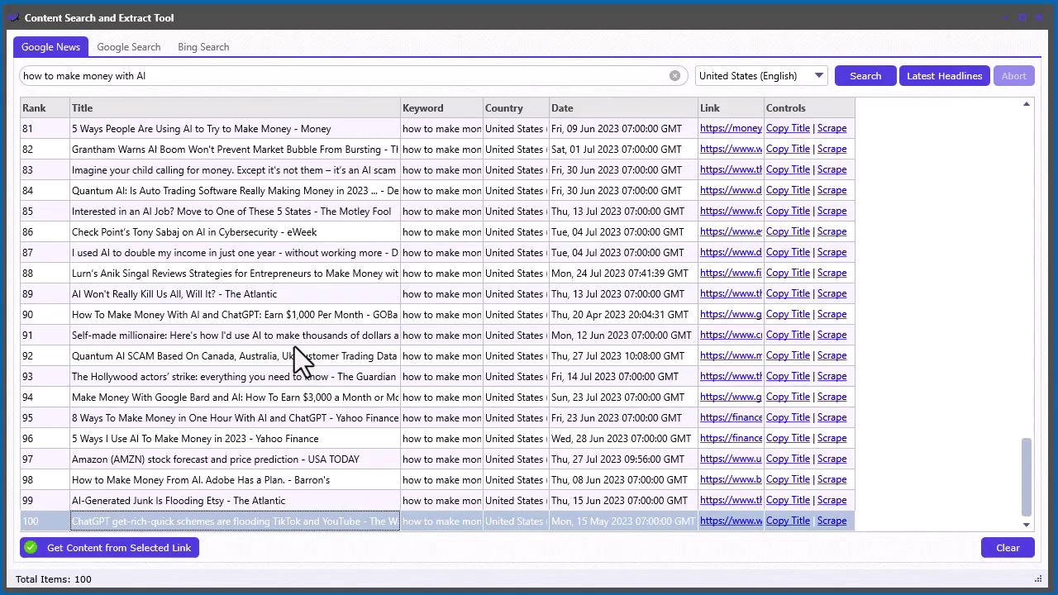
pyautogui.press('Home')
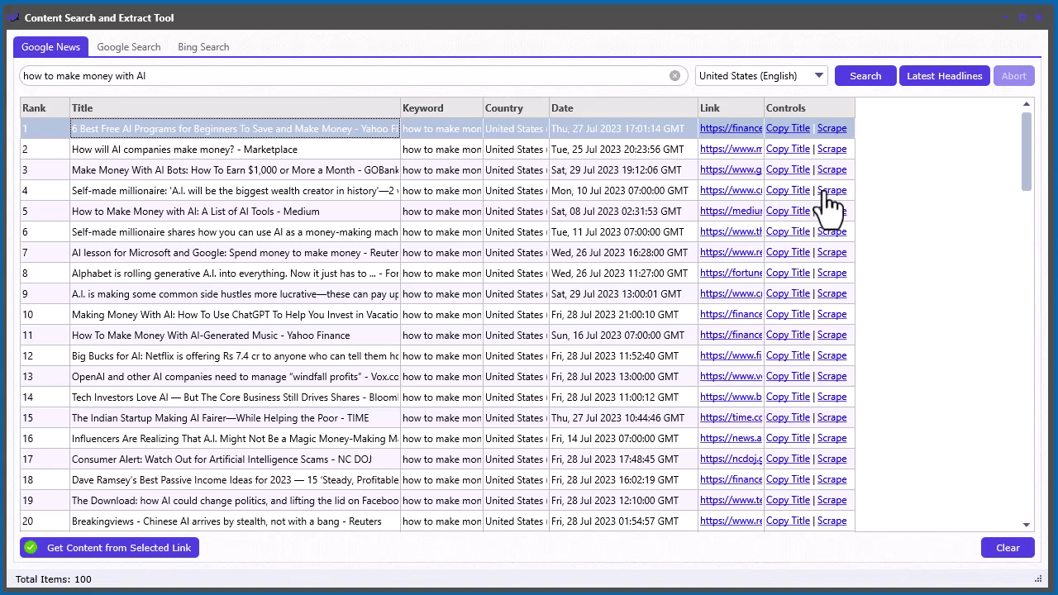
pyautogui.click(248, 193)
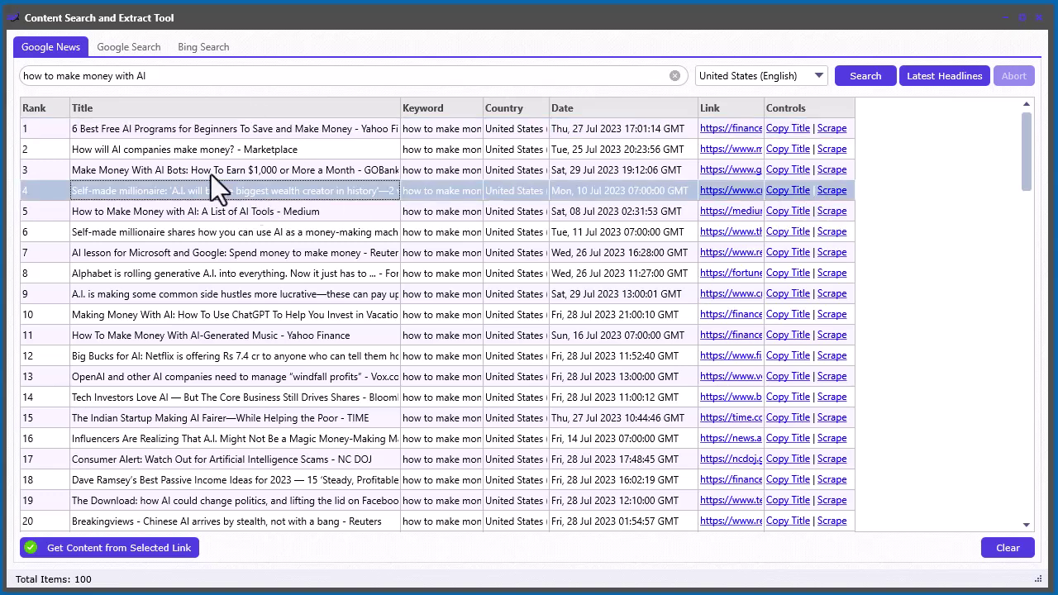
pyautogui.click(161, 213)
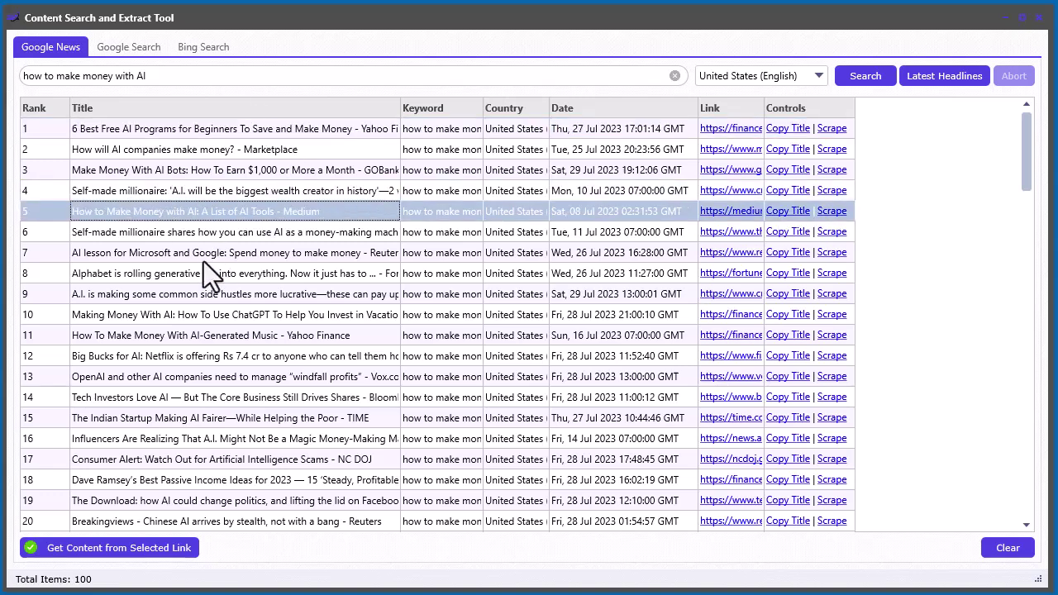
pyautogui.click(312, 235)
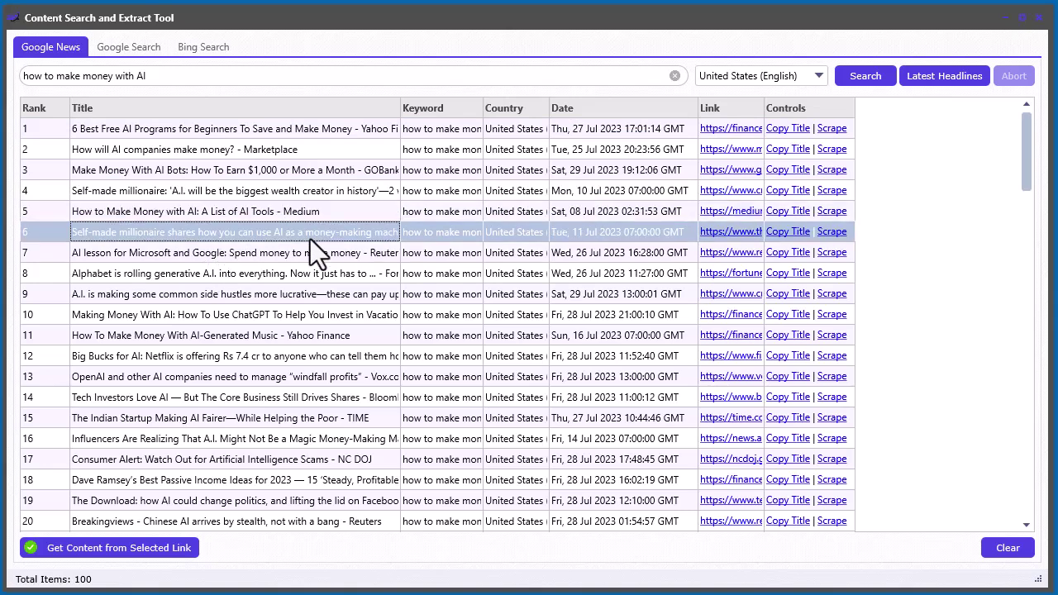
pyautogui.click(316, 250)
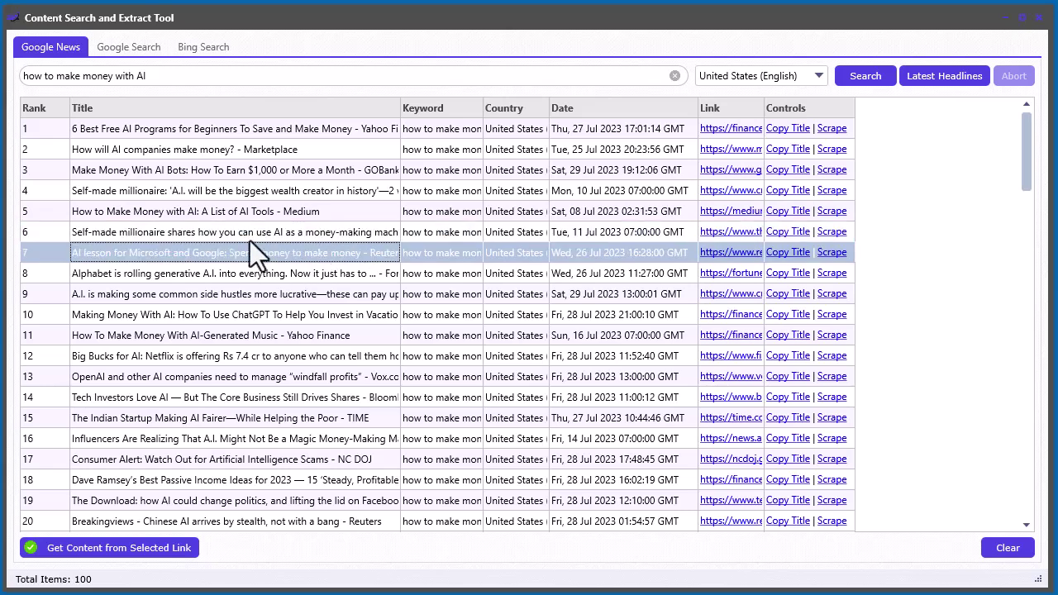
pyautogui.click(297, 233)
pyautogui.click(225, 253)
# Extract the top-ranked Yahoo Finance article into the Script Editor, keeping its formatting
pyautogui.click(93, 130)
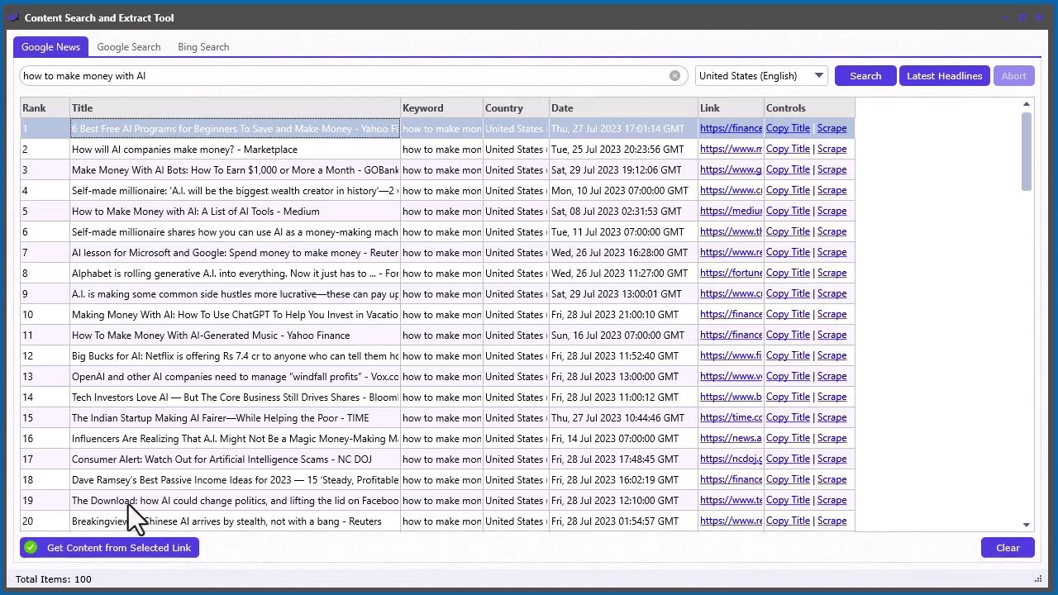
pyautogui.click(124, 548)
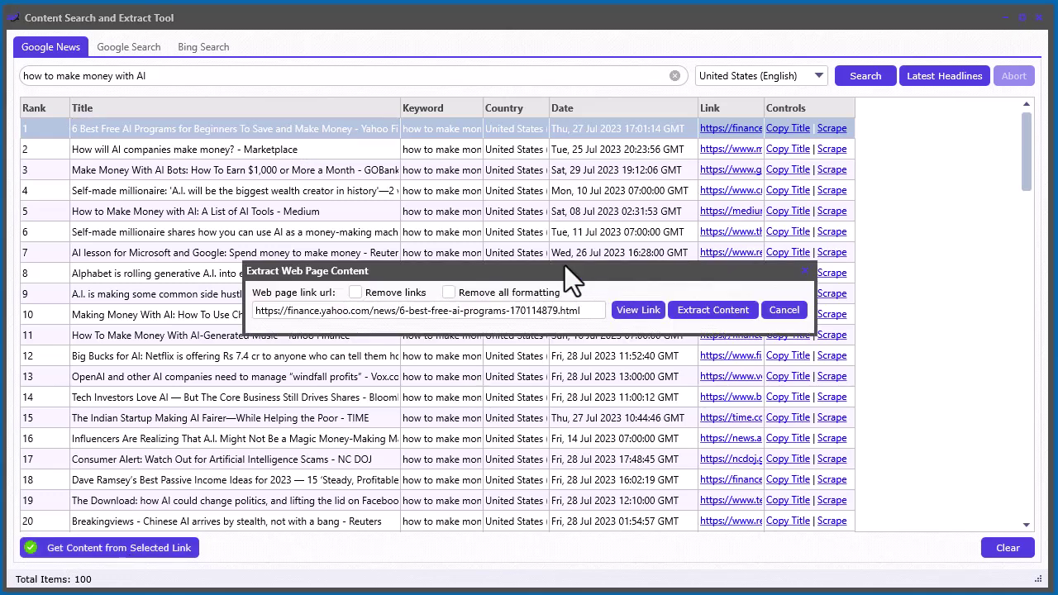
pyautogui.moveTo(561, 271); pyautogui.dragTo(550, 269)
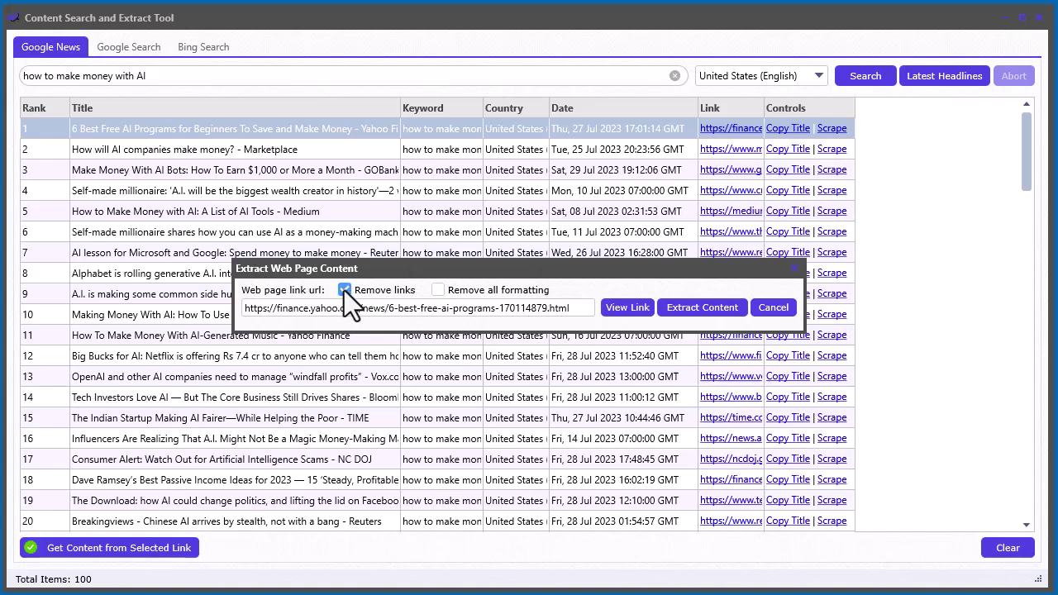
pyautogui.click(441, 293)
pyautogui.click(496, 290)
pyautogui.click(691, 309)
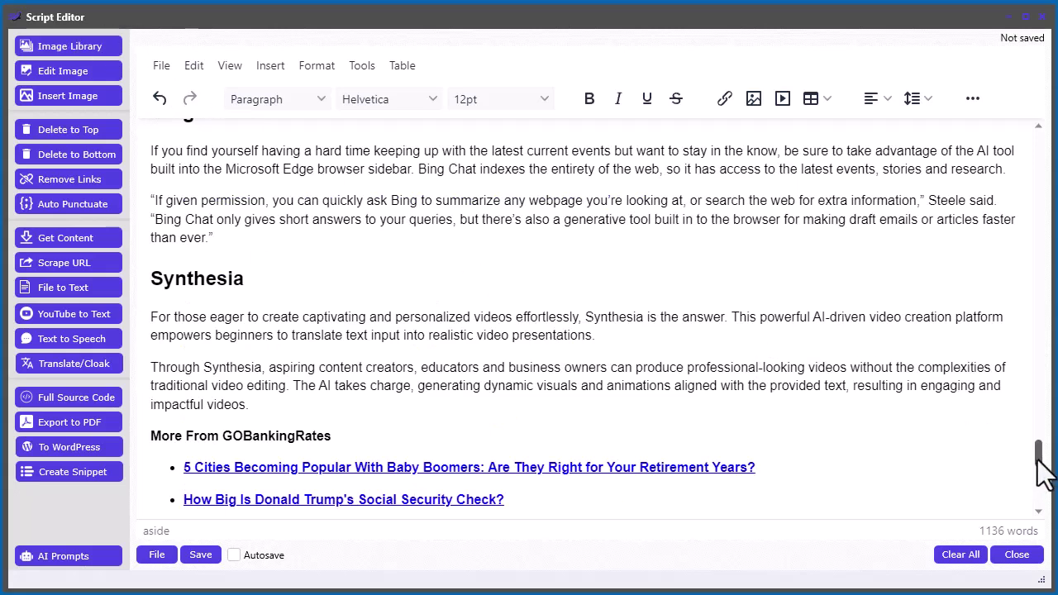
# Delete everything above the '6 Best Free AI Programs' headline
pyautogui.moveTo(1038, 460); pyautogui.dragTo(1041, 142)
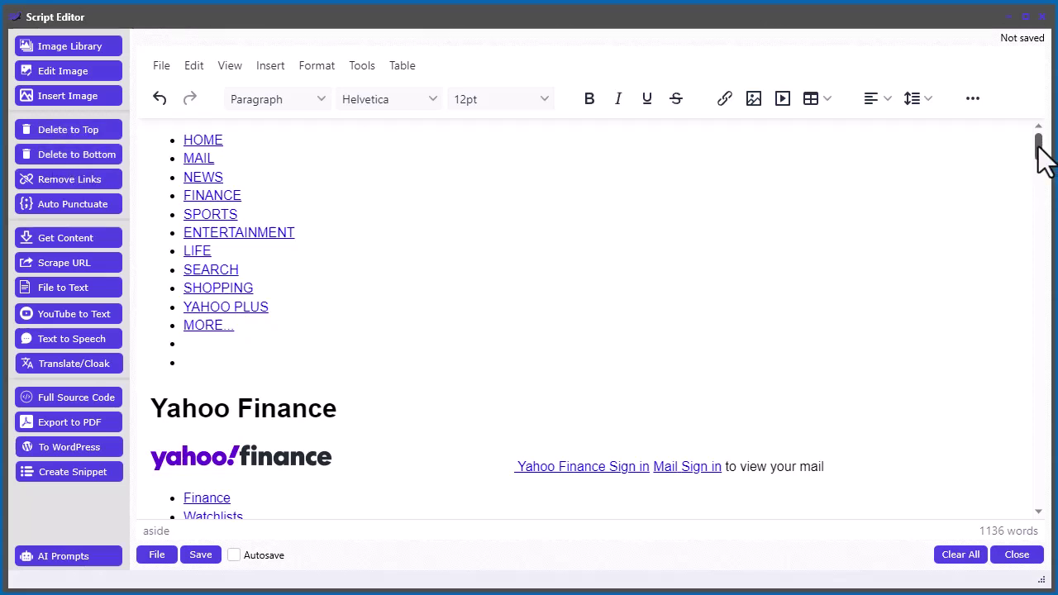
pyautogui.moveTo(1038, 144); pyautogui.dragTo(1038, 340)
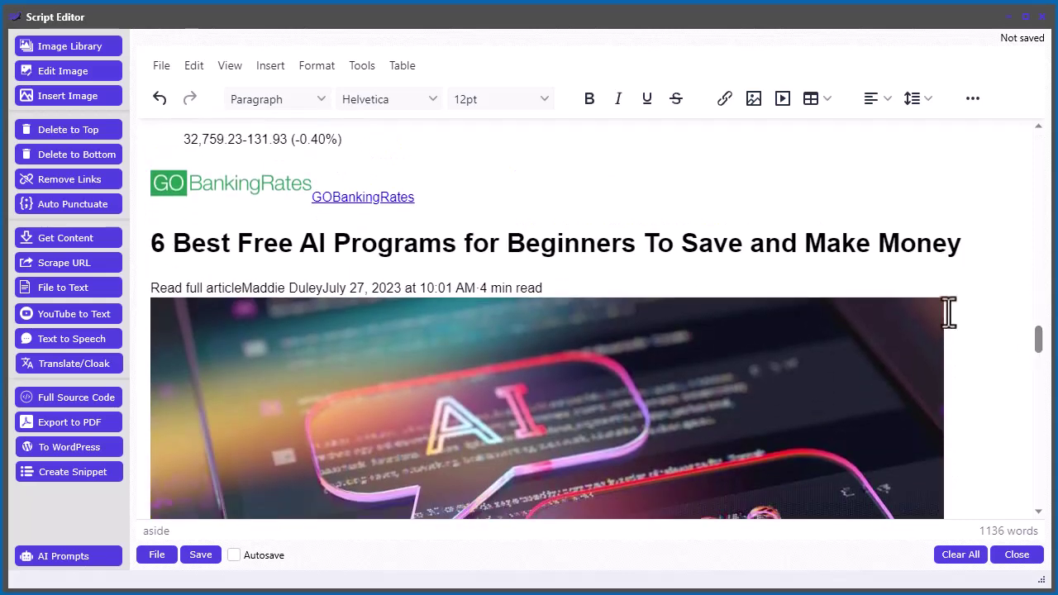
pyautogui.click(157, 243)
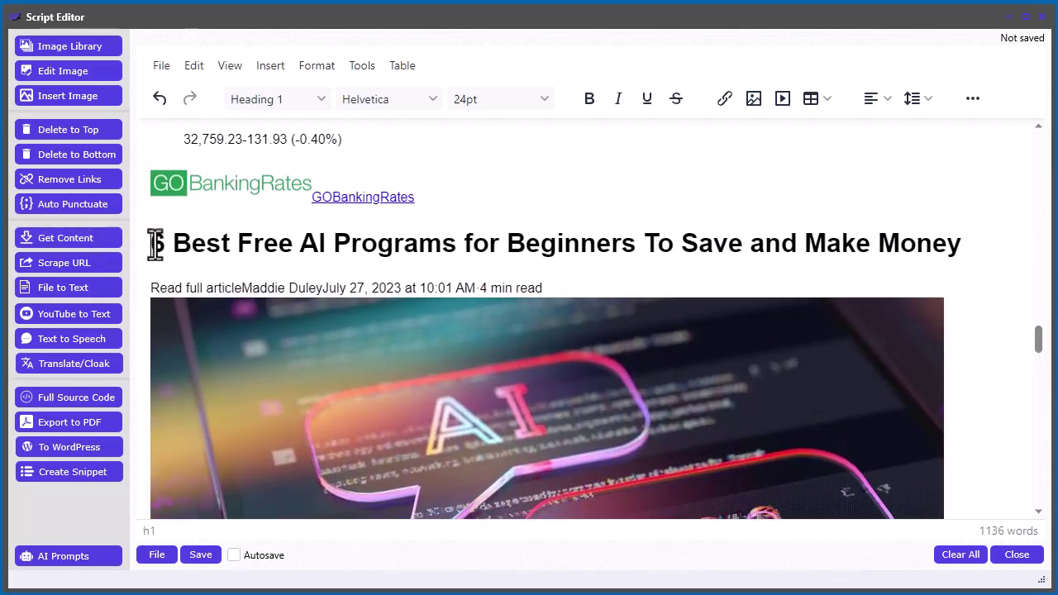
pyautogui.click(80, 127)
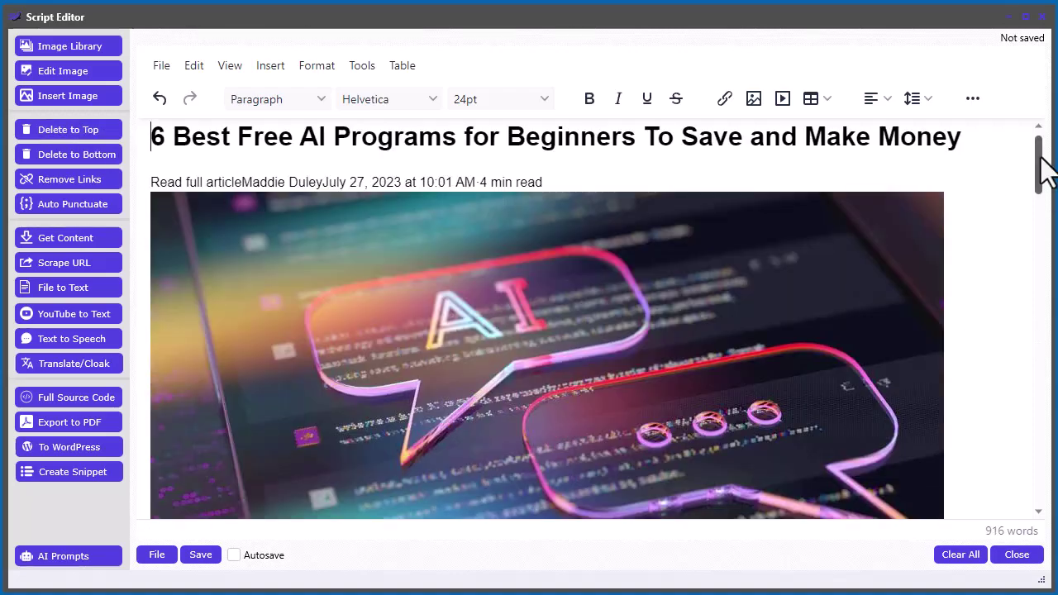
# Delete everything from 'More From GOBankingRates' to the end, leaving 796 words
pyautogui.moveTo(1039, 166); pyautogui.dragTo(1036, 429)
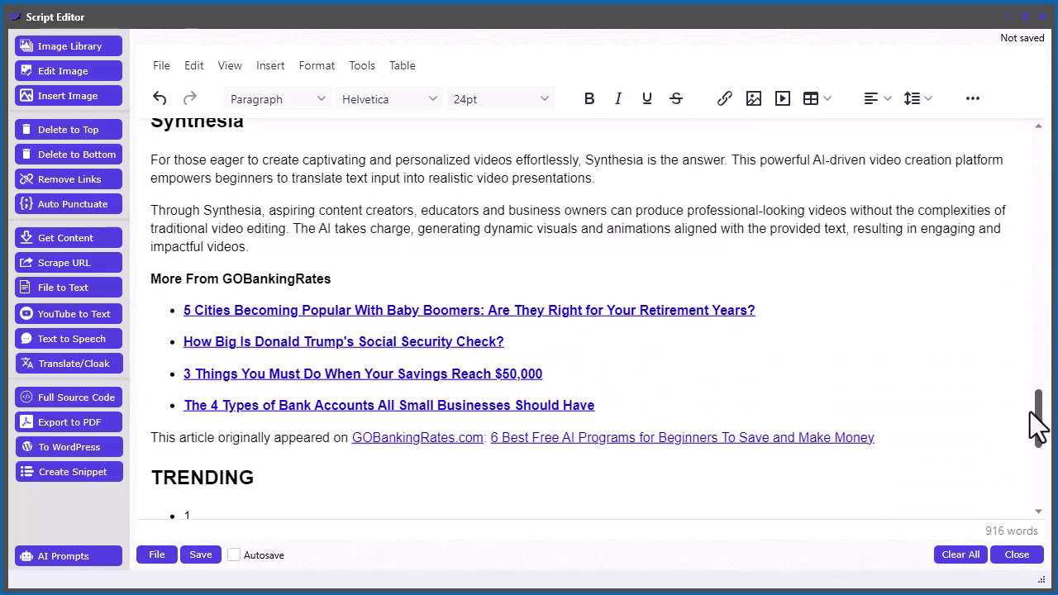
pyautogui.click(148, 273)
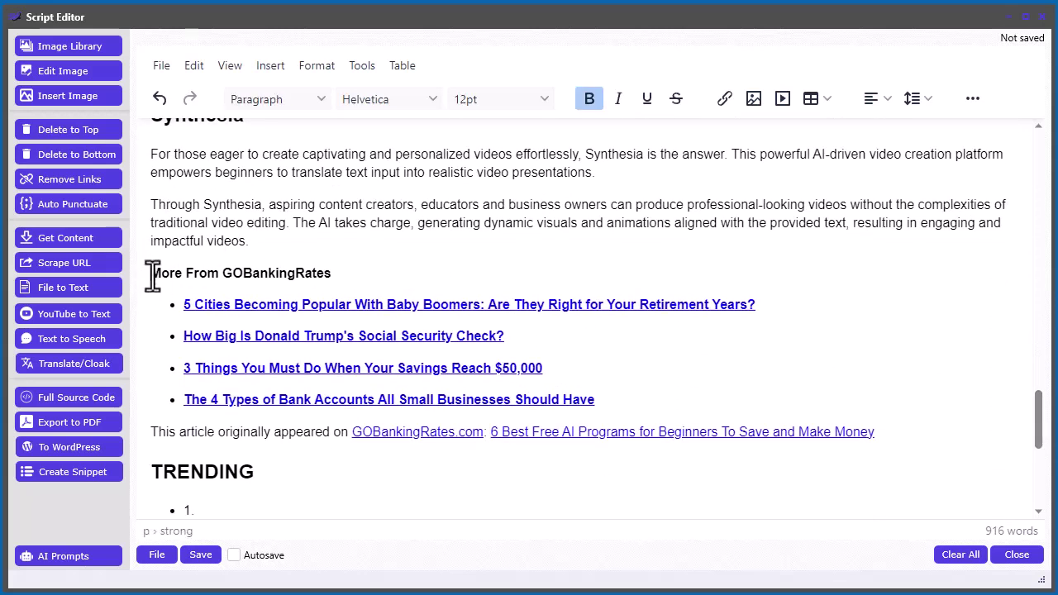
pyautogui.click(81, 157)
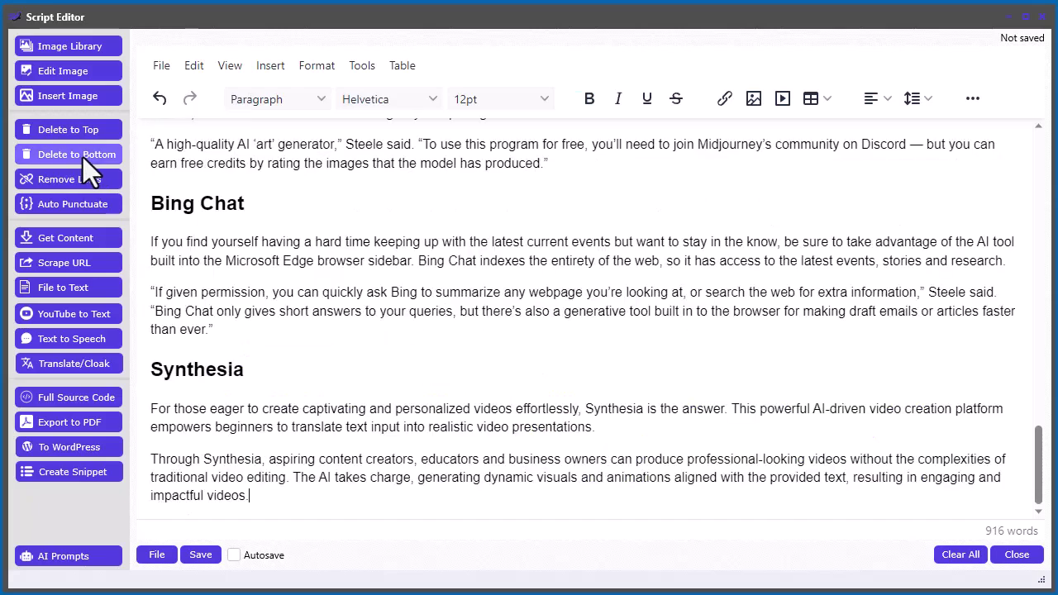
pyautogui.moveTo(1037, 457); pyautogui.dragTo(1029, 232)
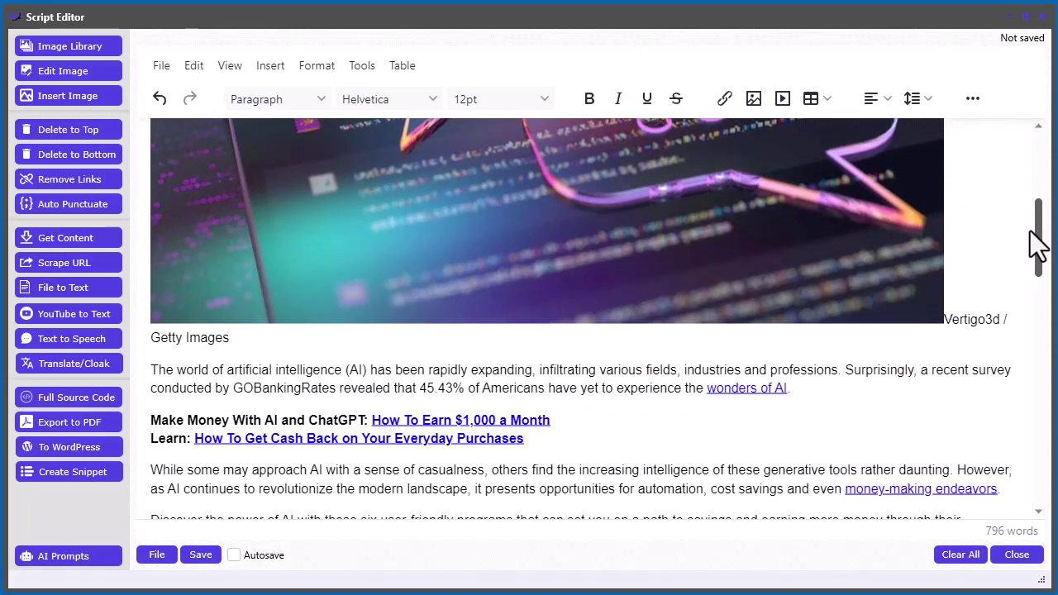
pyautogui.moveTo(1038, 245); pyautogui.dragTo(1047, 170)
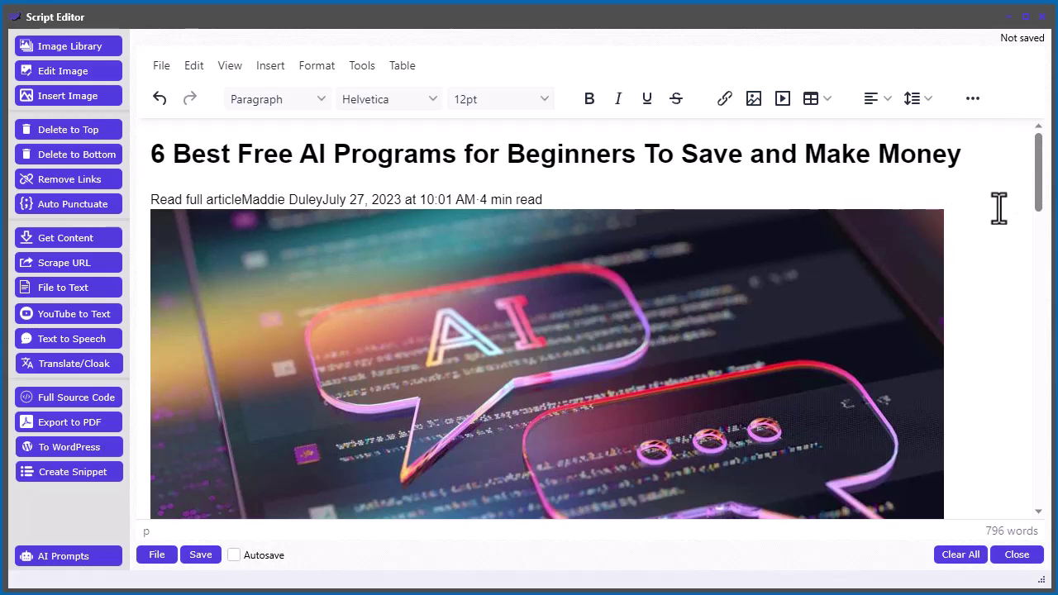
pyautogui.moveTo(541, 15); pyautogui.dragTo(802, 110)
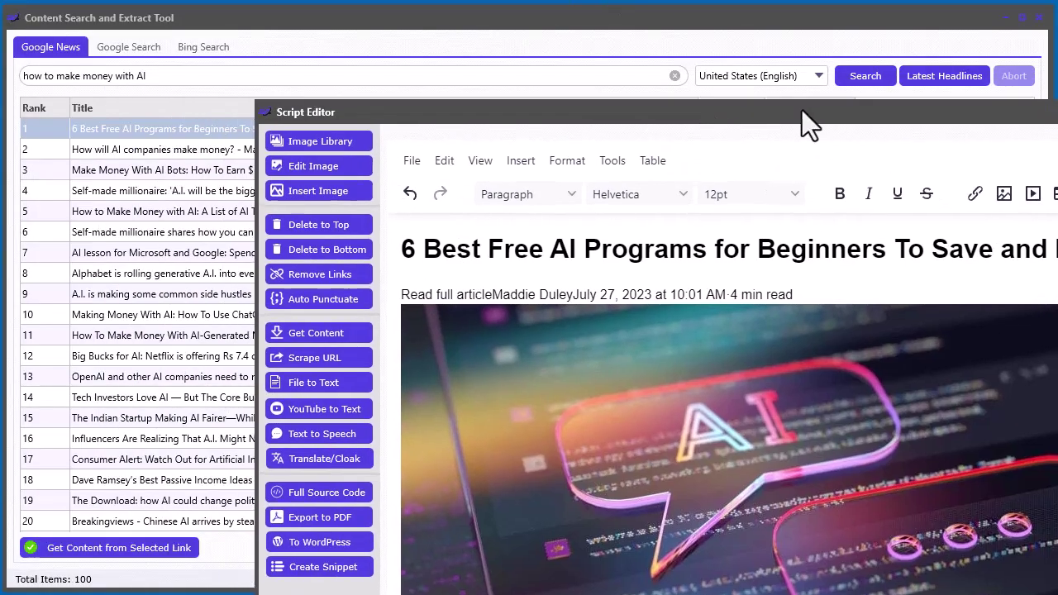
pyautogui.click(568, 40)
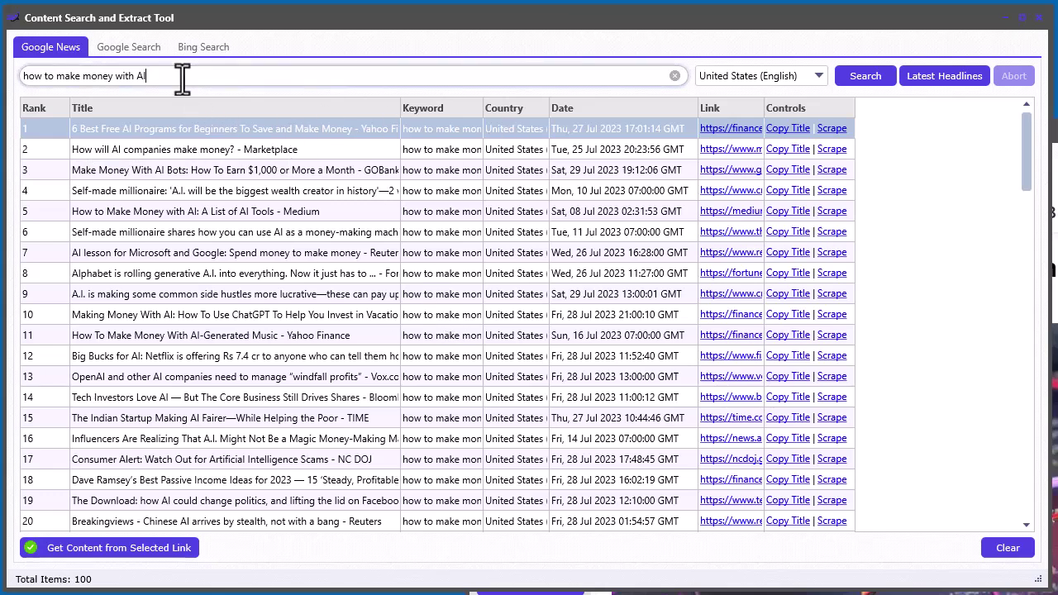
pyautogui.moveTo(180, 76); pyautogui.dragTo(24, 77)
pyautogui.click(266, 293)
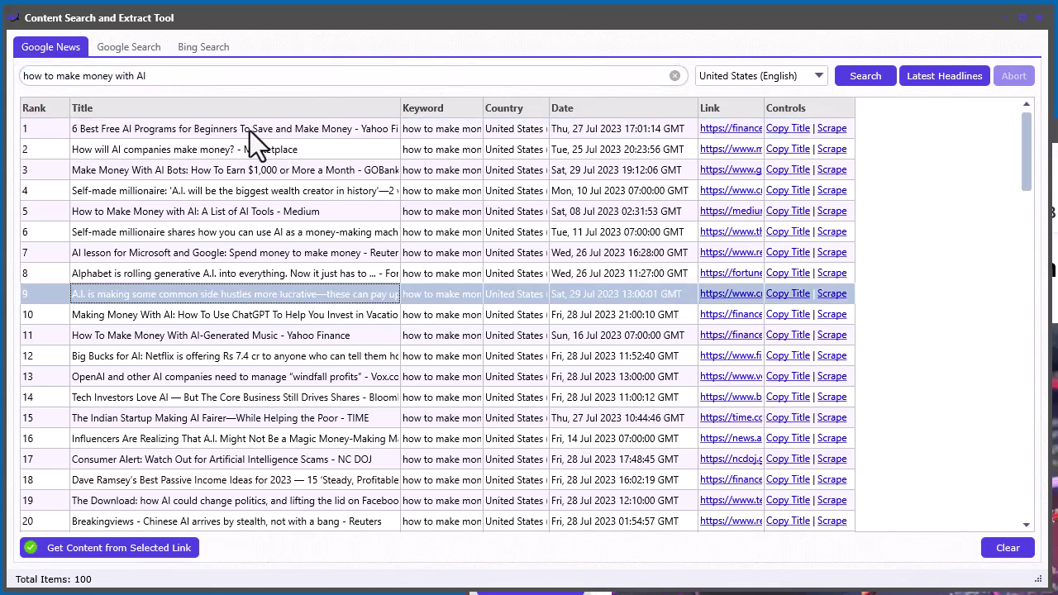
pyautogui.click(249, 131)
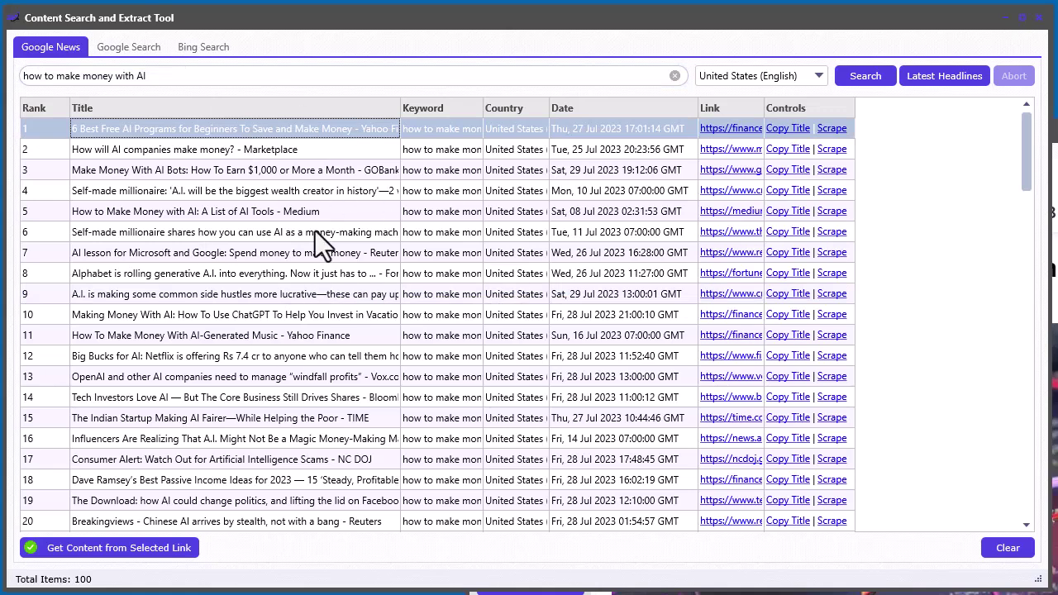
pyautogui.press('Return')
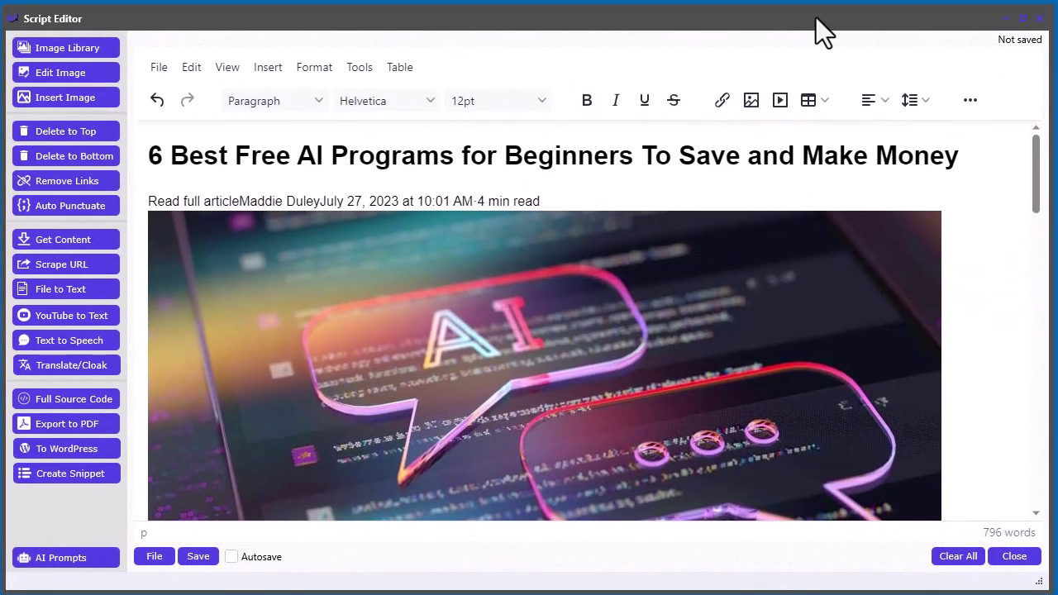
# Delete the byline, the header image and the two bold promo lines
pyautogui.moveTo(816, 18); pyautogui.dragTo(817, 13)
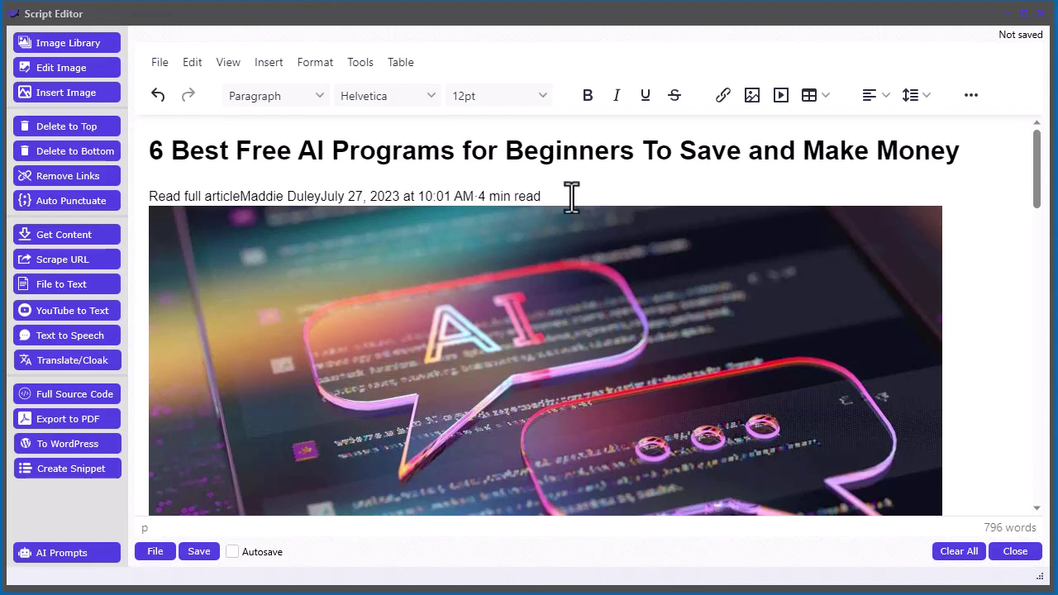
pyautogui.moveTo(570, 195); pyautogui.dragTo(149, 195)
pyautogui.press('BackSpace')
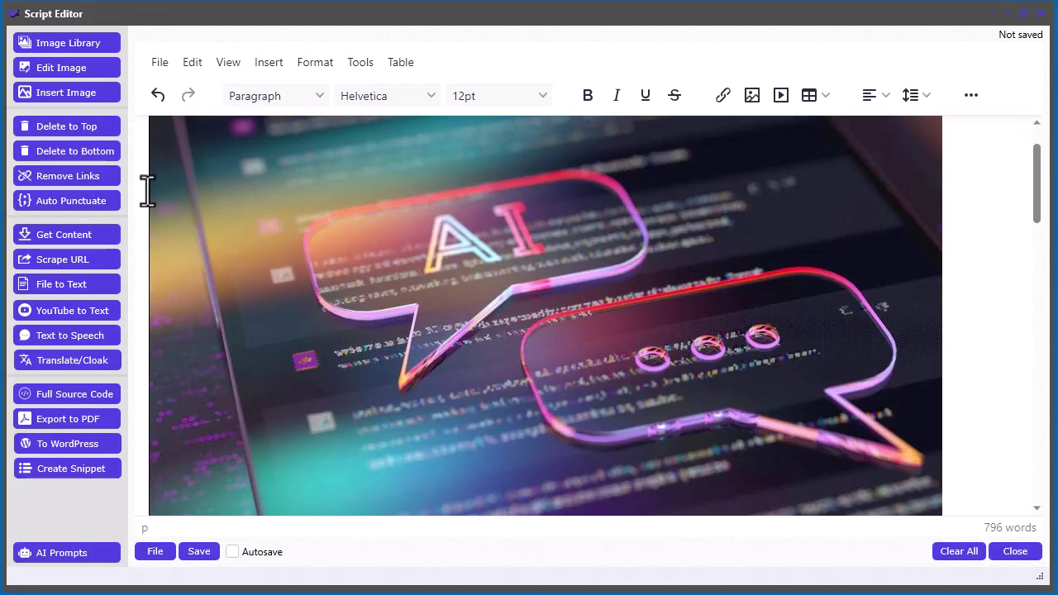
pyautogui.scroll(1, 471, 284)
pyautogui.click(474, 281)
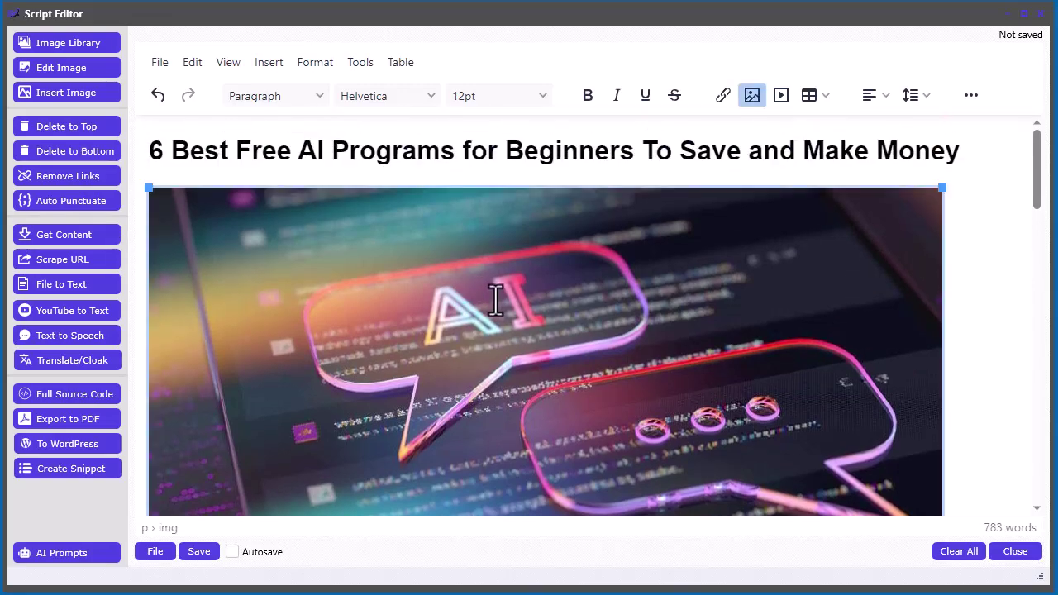
pyautogui.press('Delete')
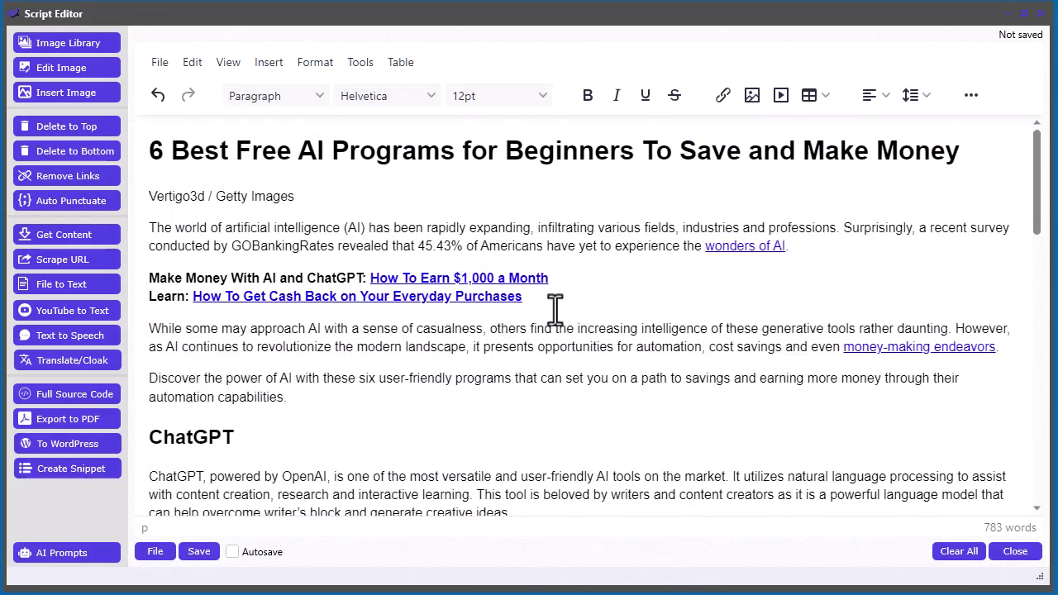
pyautogui.moveTo(550, 301); pyautogui.dragTo(121, 285)
pyautogui.press('BackSpace')
pyautogui.press('Delete')
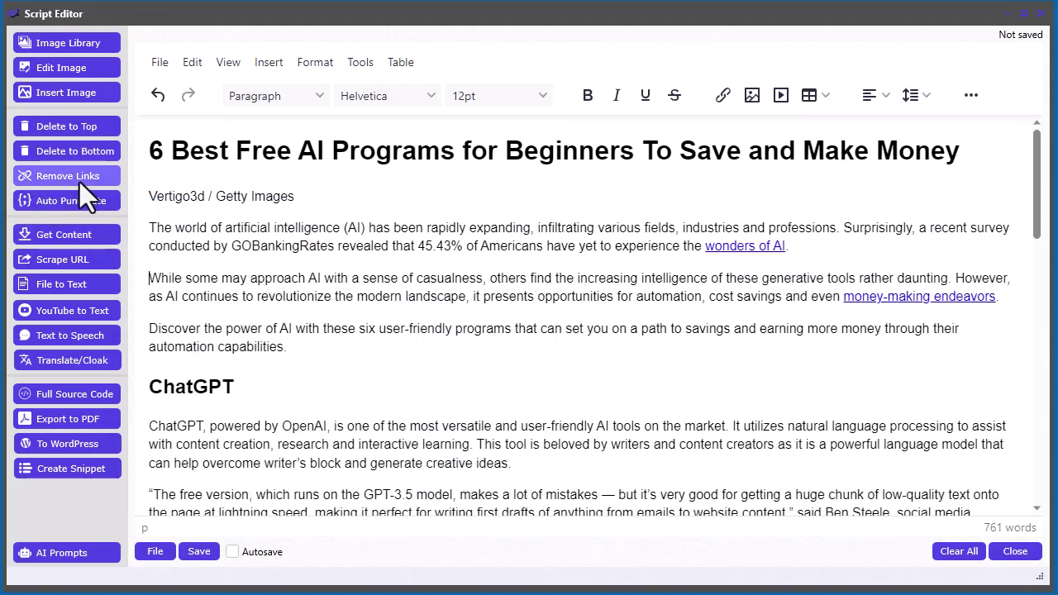
# Convert all links to plain text and delete the Vertigo3d / Getty Images credit line
pyautogui.click(56, 176)
pyautogui.scroll(-4, 604, 323)
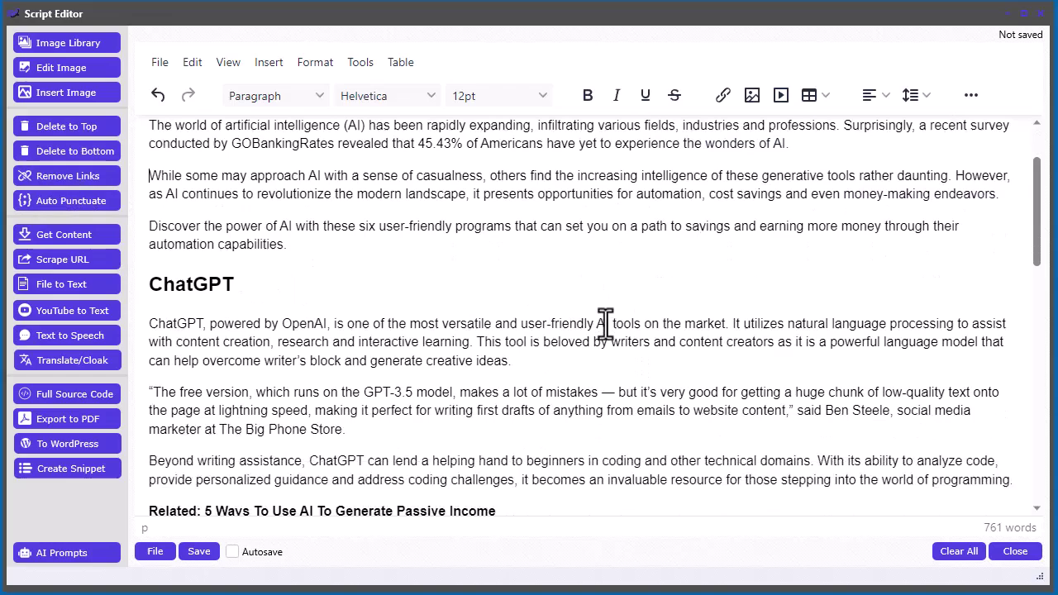
pyautogui.scroll(-15, 605, 323)
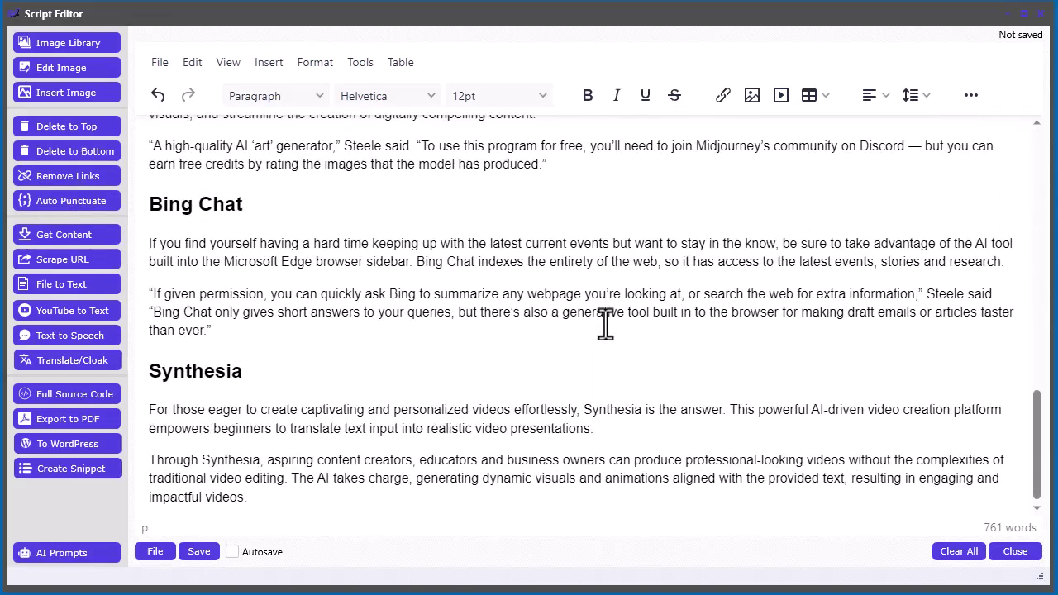
pyautogui.scroll(20, 514, 417)
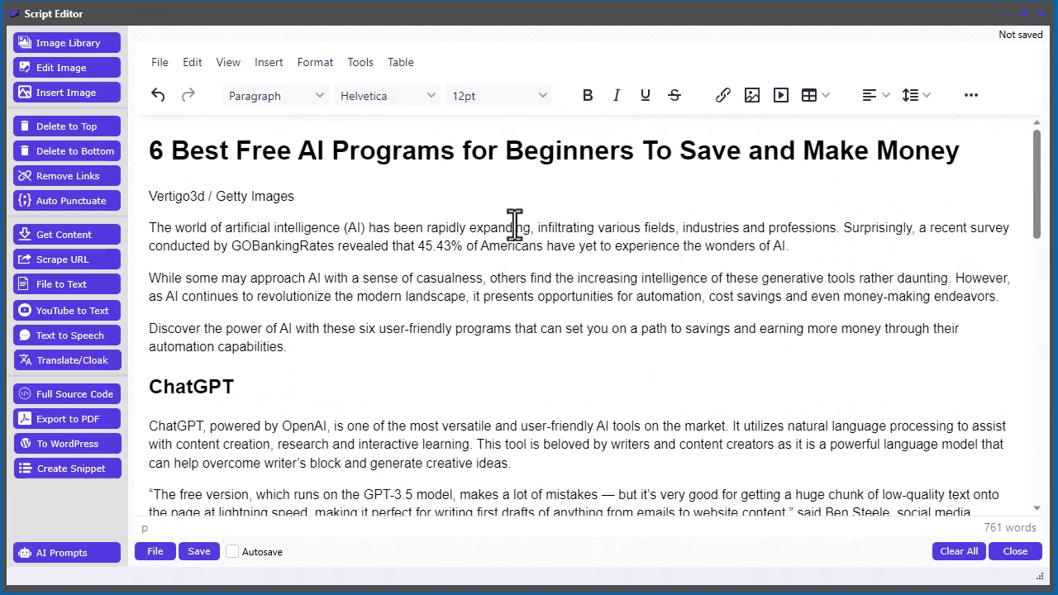
pyautogui.moveTo(319, 200); pyautogui.dragTo(147, 194)
pyautogui.press('BackSpace')
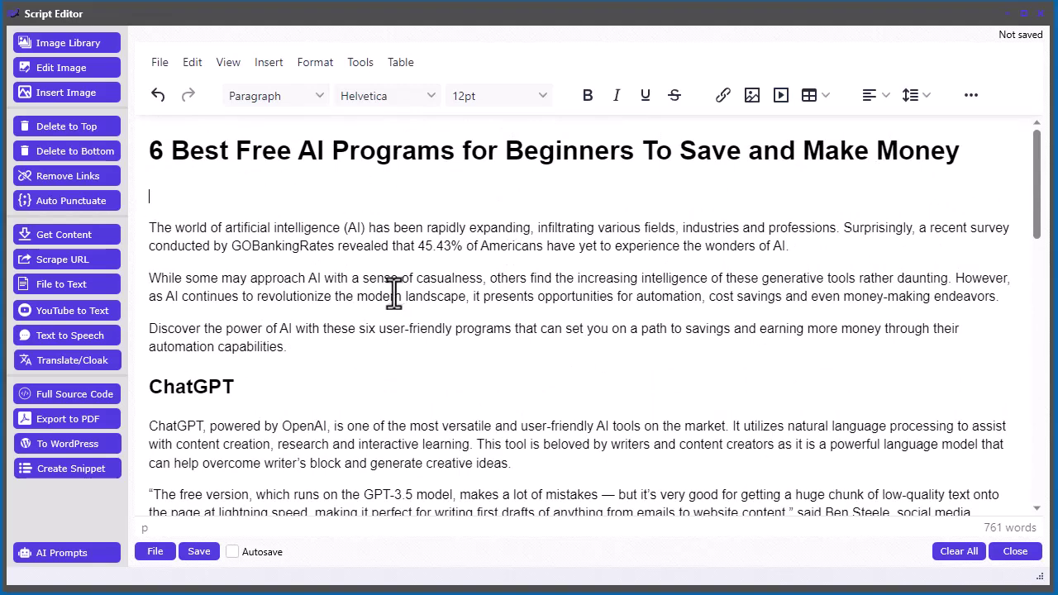
pyautogui.press('BackSpace')
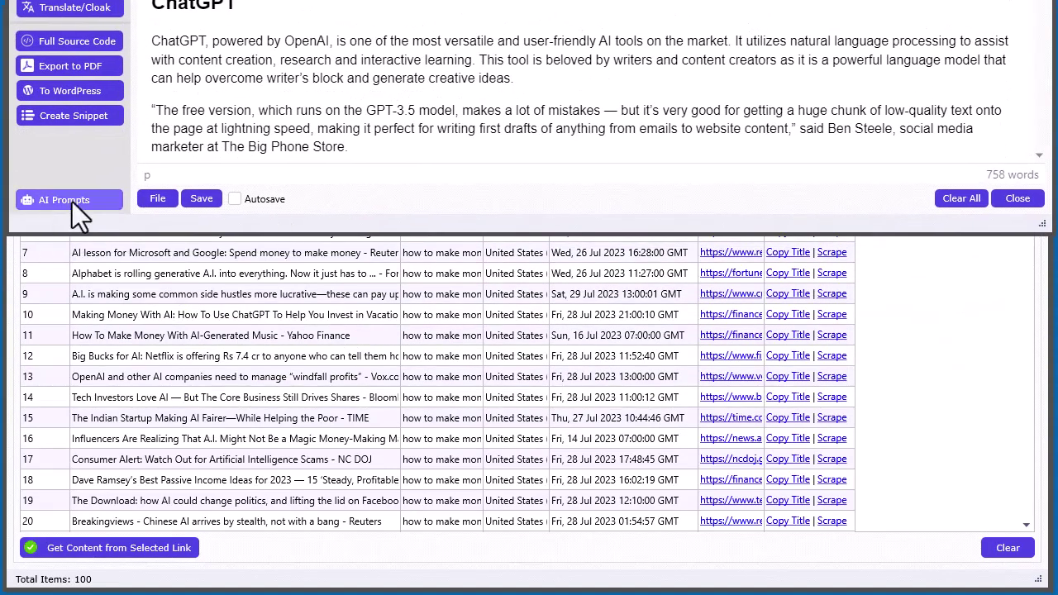
# Copy the 'Re-write content' AI prompt and bring up the built-in browser showing ChatGPT
pyautogui.click(80, 200)
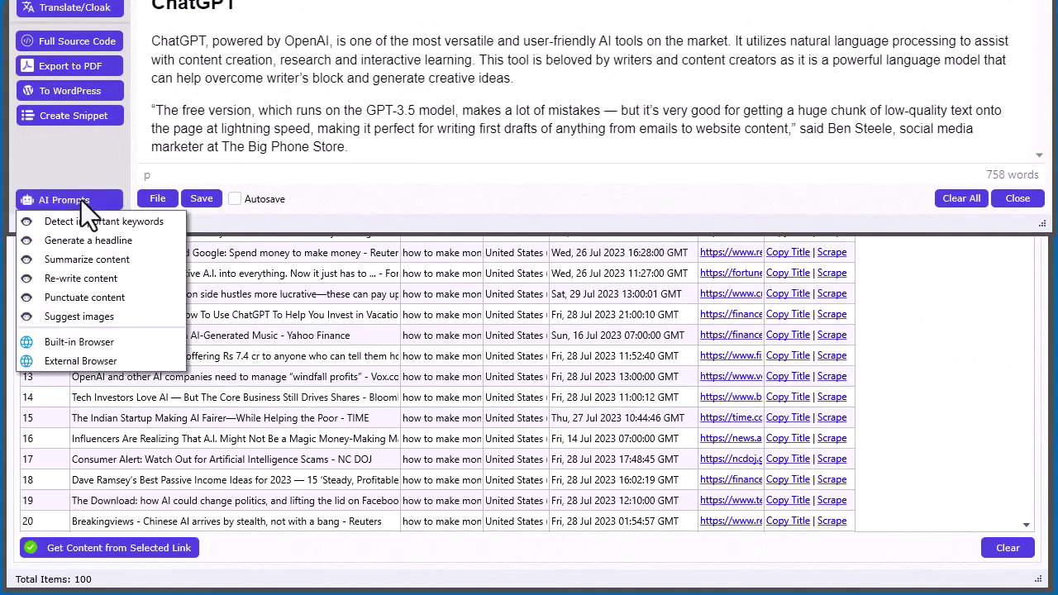
pyautogui.click(98, 281)
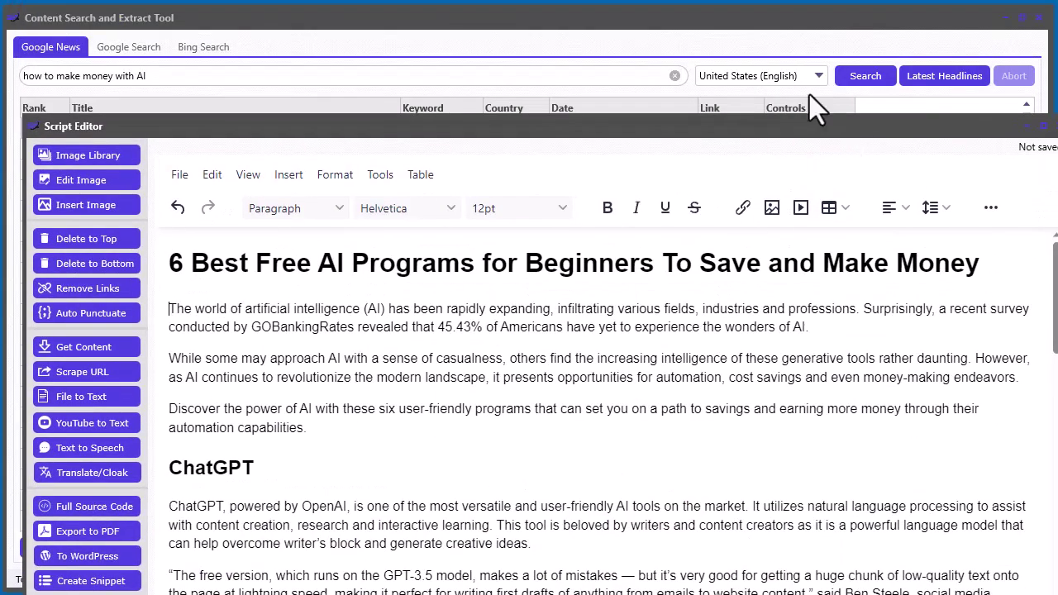
pyautogui.click(809, 94)
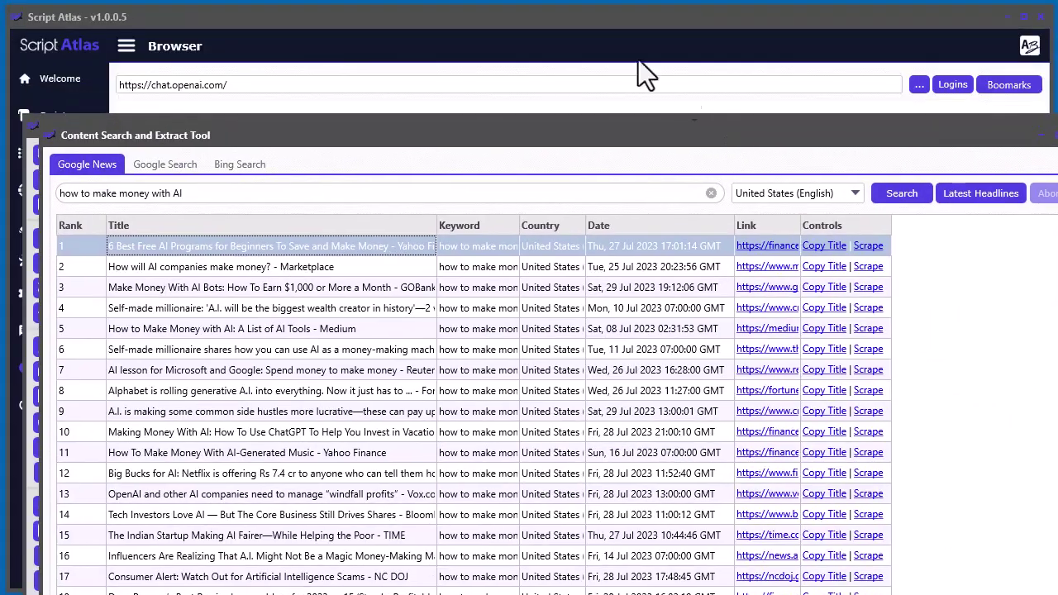
pyautogui.click(603, 25)
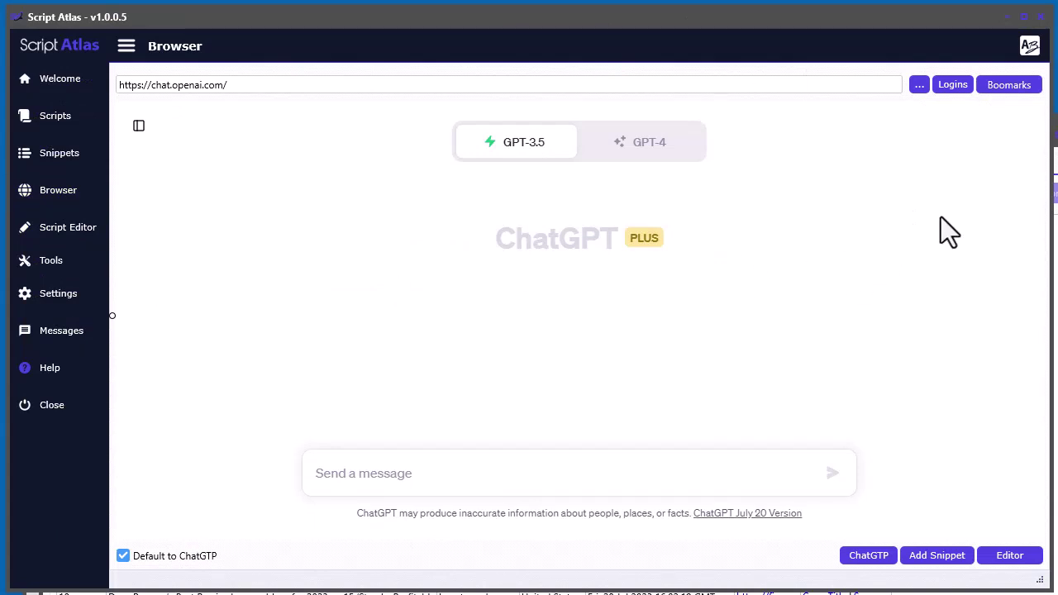
# Switch ChatGPT to GPT-4, then paste the prompt and scraped article and send it
pyautogui.click(1008, 85)
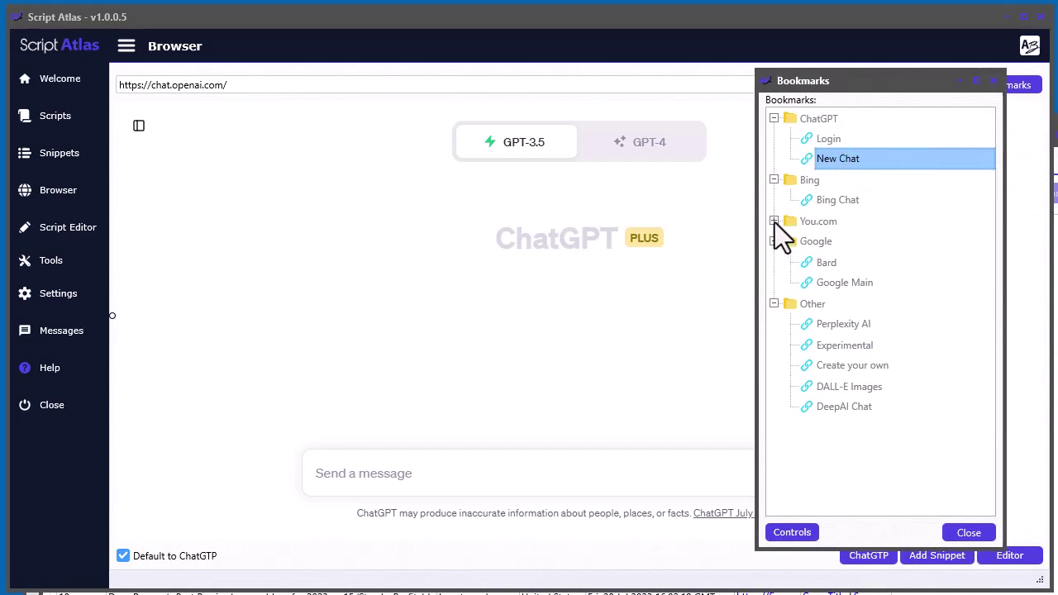
pyautogui.click(774, 220)
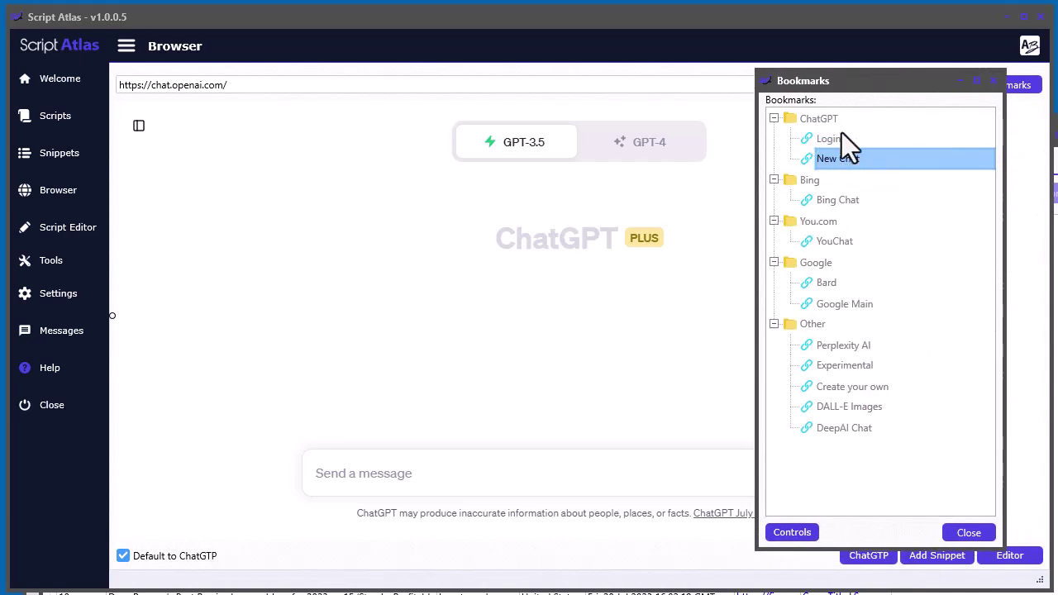
pyautogui.moveTo(859, 81); pyautogui.dragTo(1057, 115)
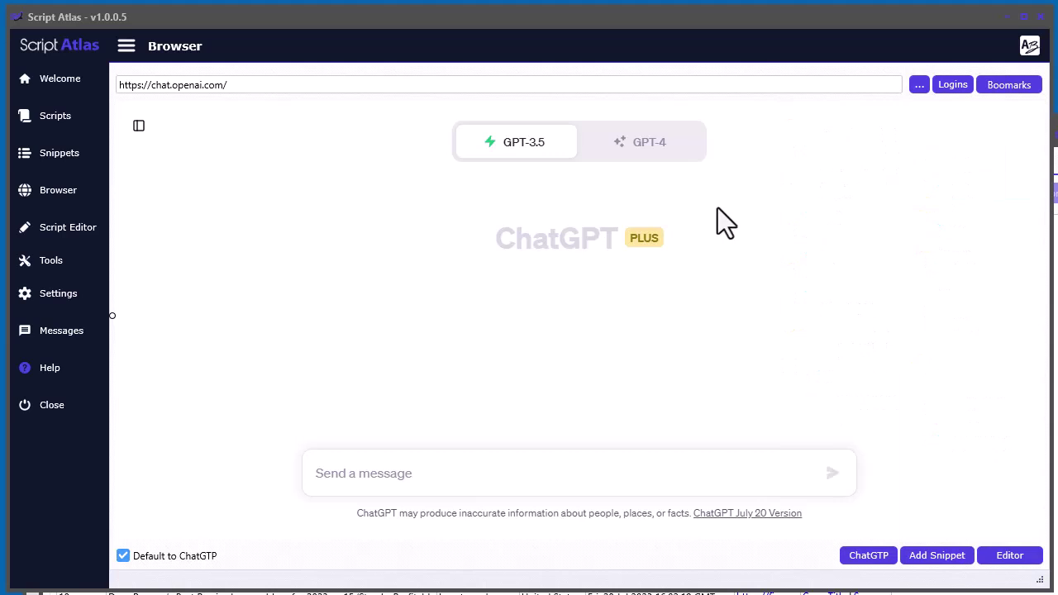
pyautogui.click(652, 145)
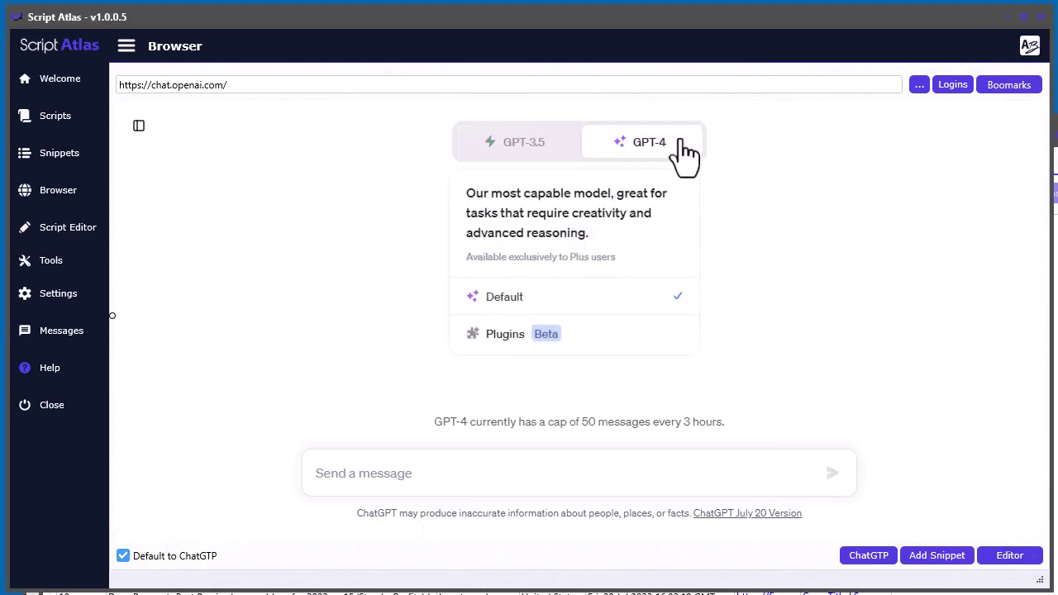
pyautogui.rightClick(381, 473)
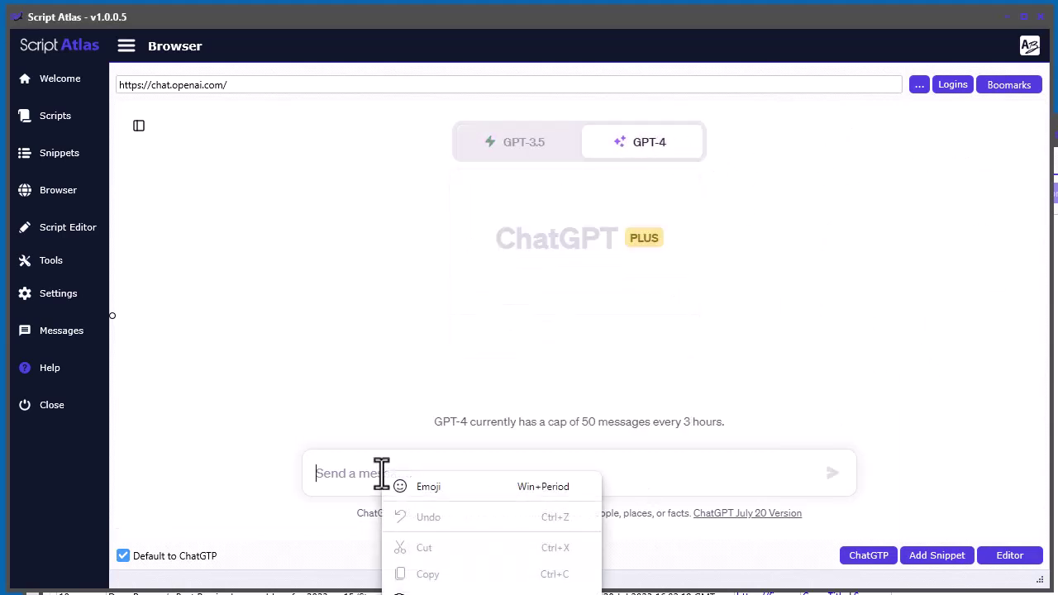
pyautogui.click(430, 592)
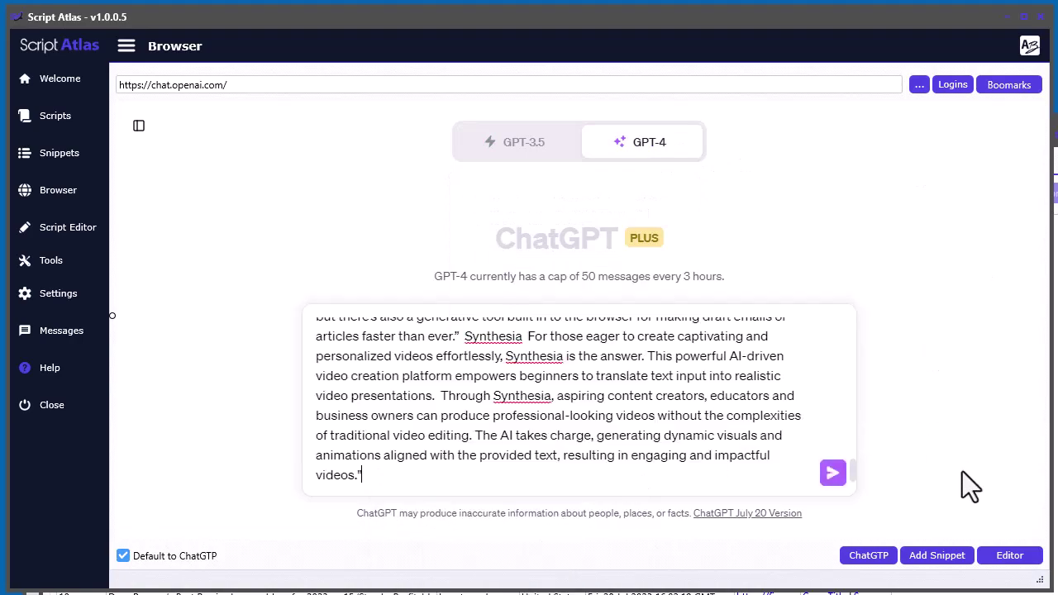
pyautogui.click(833, 478)
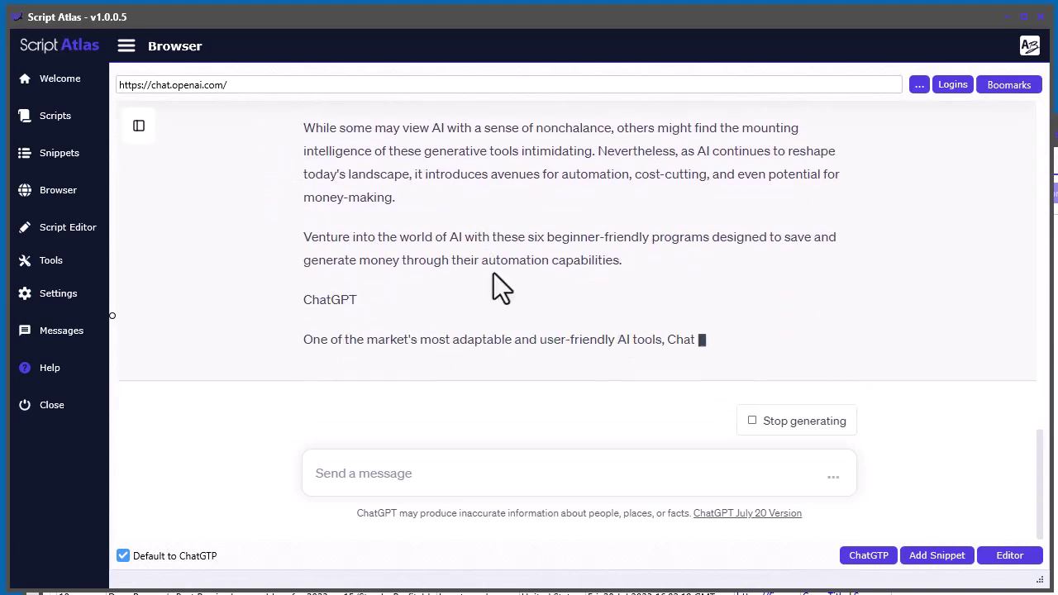
# Scroll through ChatGPT's GPT-4 rewrite until it finishes covering all six AI tools
pyautogui.scroll(3, 548, 283)
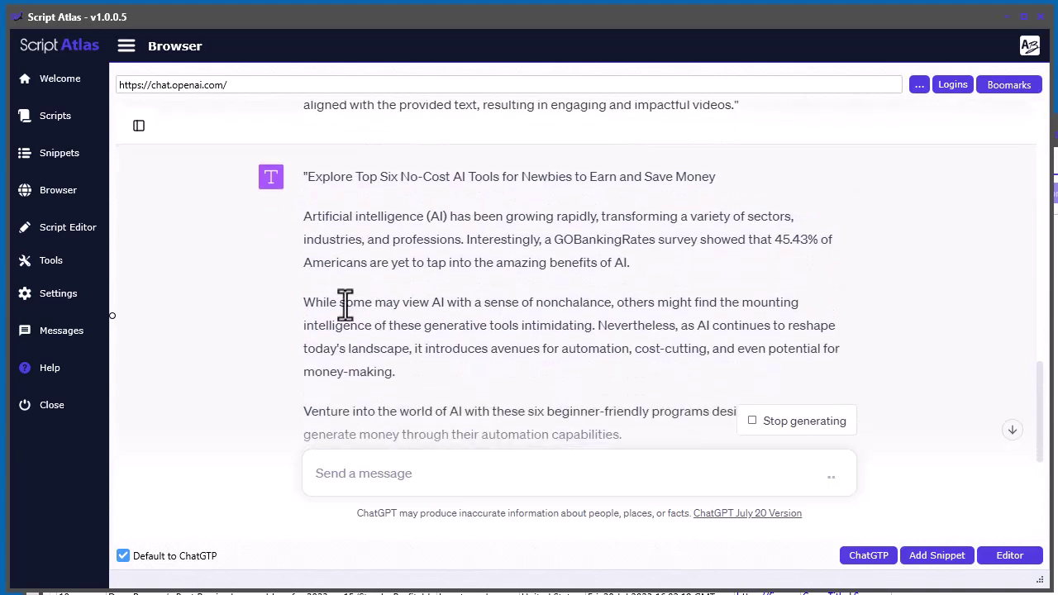
pyautogui.scroll(-1, 345, 303)
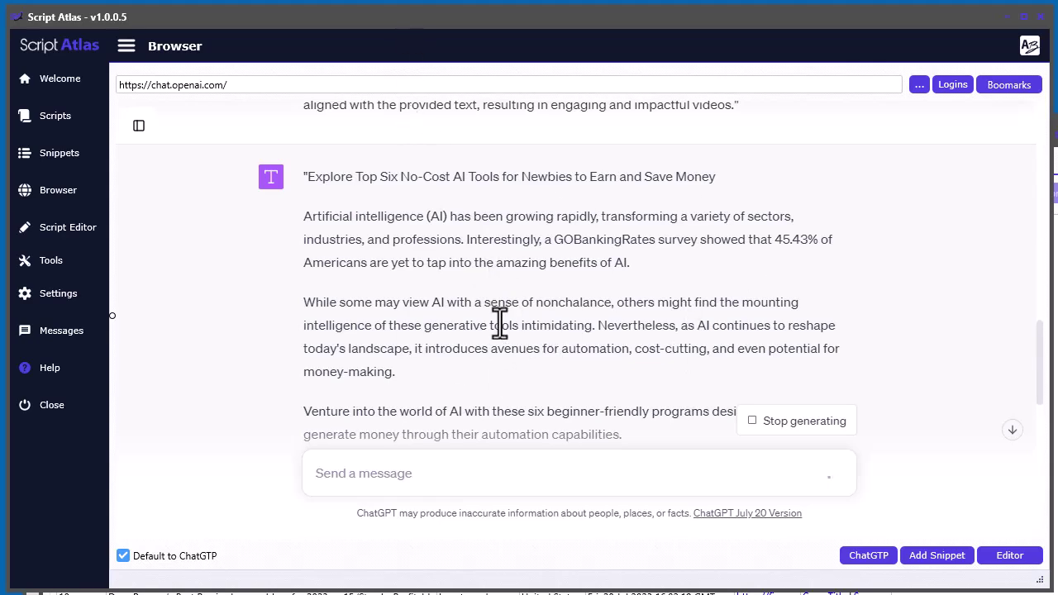
pyautogui.scroll(-6, 500, 322)
pyautogui.scroll(-4, 401, 296)
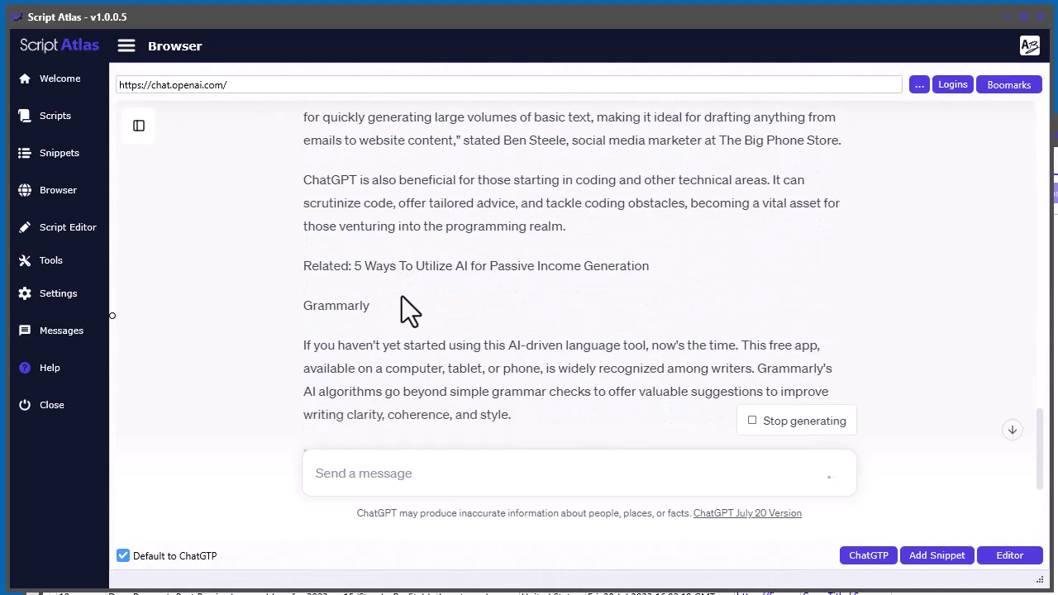
pyautogui.scroll(-2, 402, 296)
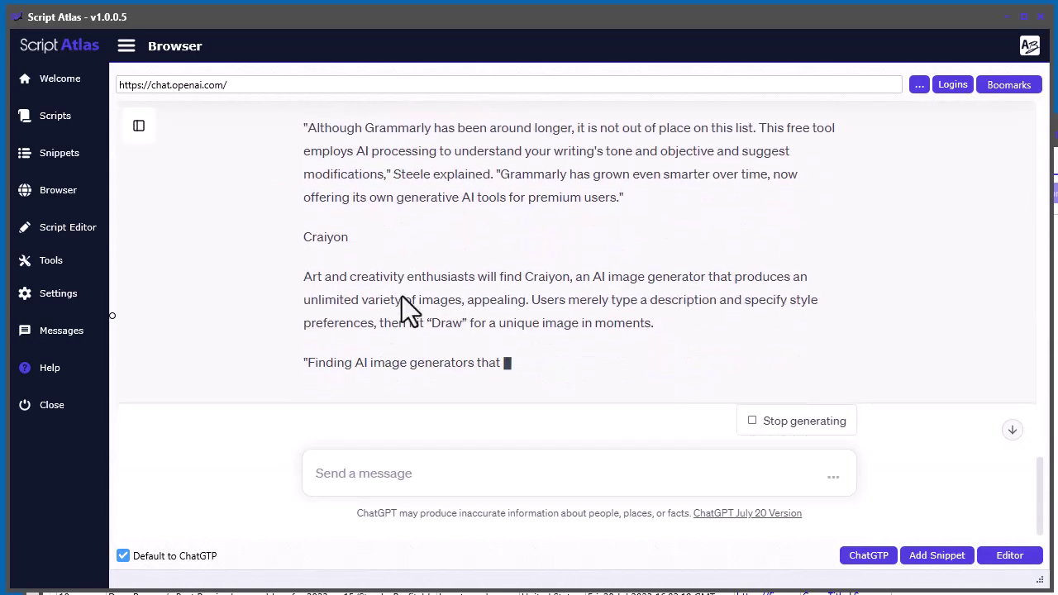
pyautogui.scroll(3, 417, 315)
pyautogui.scroll(2, 417, 315)
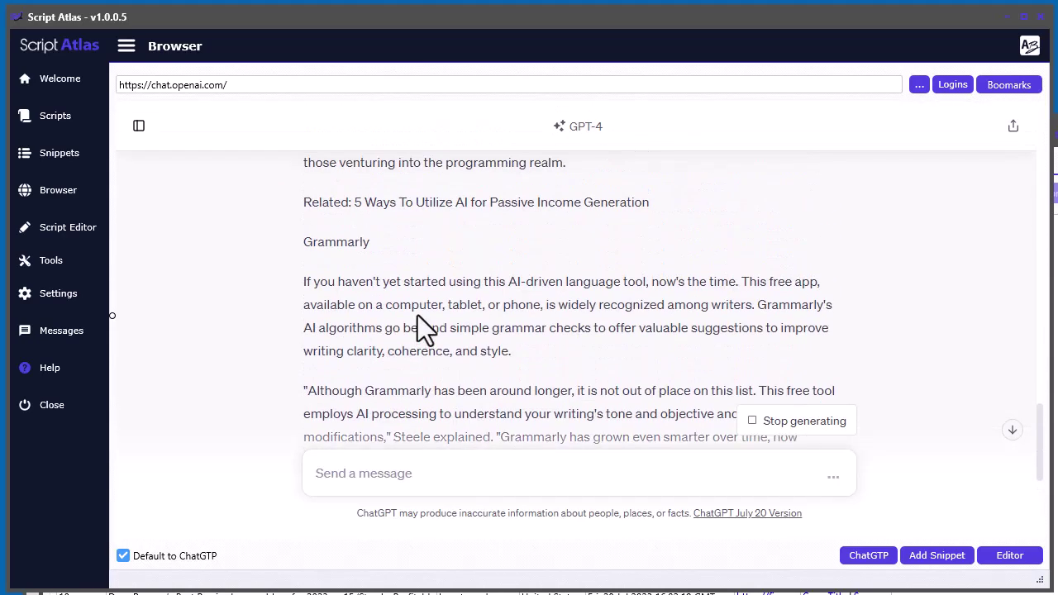
pyautogui.scroll(-2, 432, 314)
pyautogui.scroll(10, 446, 367)
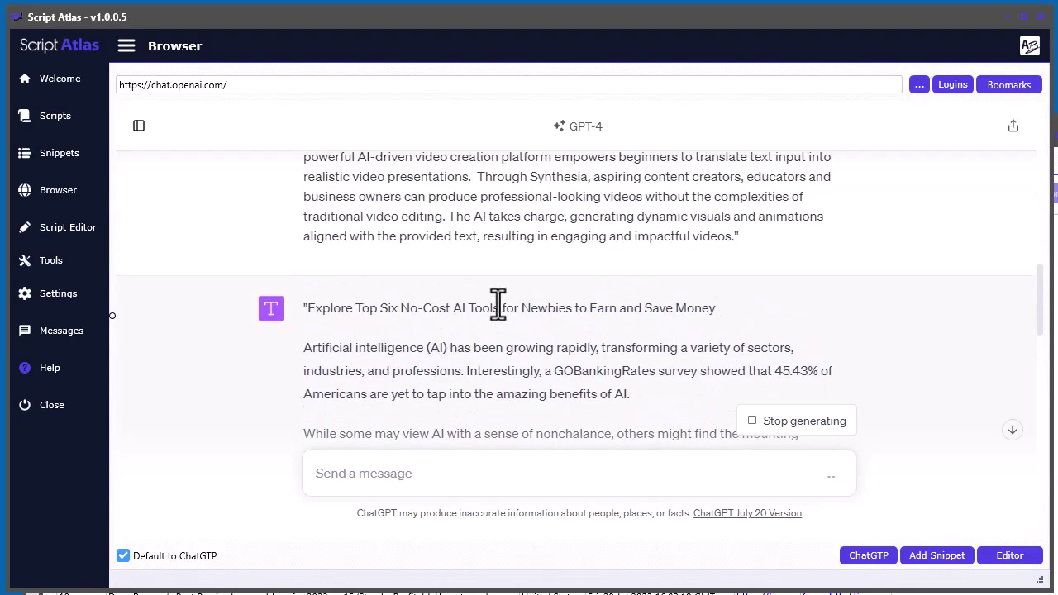
pyautogui.scroll(-4, 470, 312)
pyautogui.scroll(-10, 470, 313)
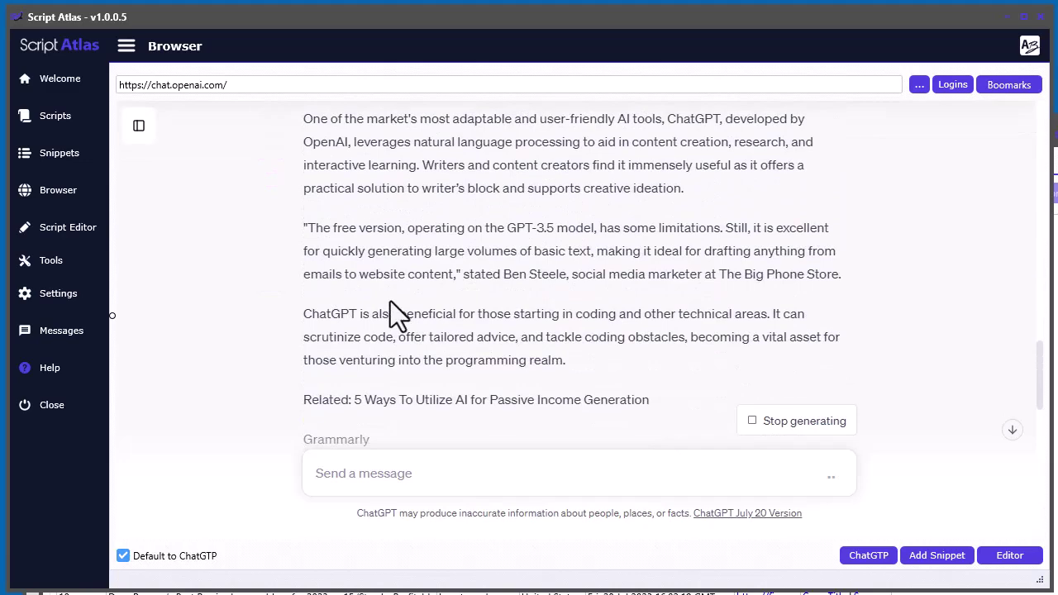
pyautogui.scroll(-4, 337, 298)
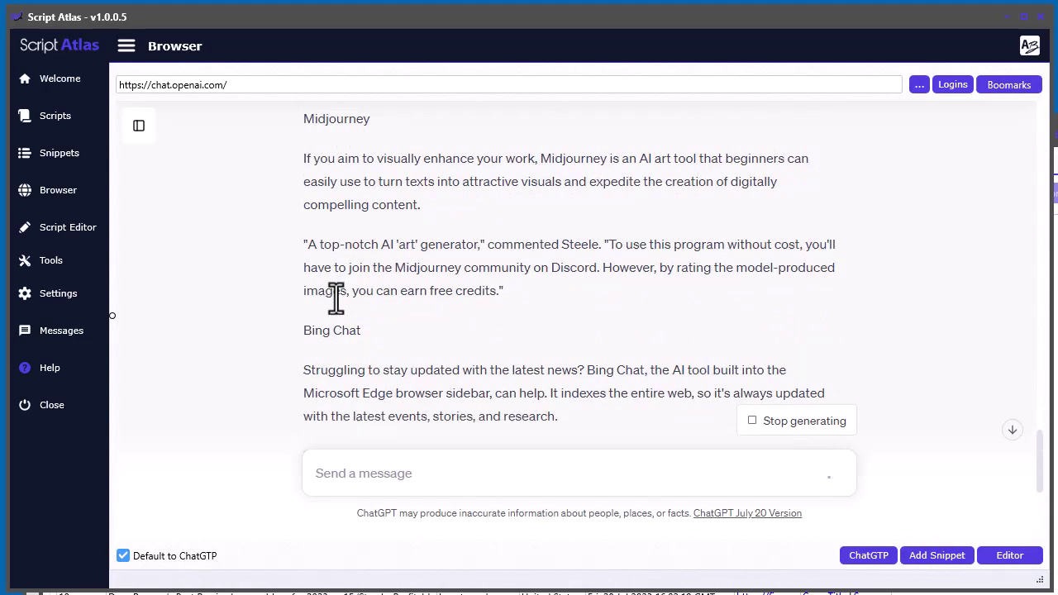
pyautogui.scroll(-3, 336, 298)
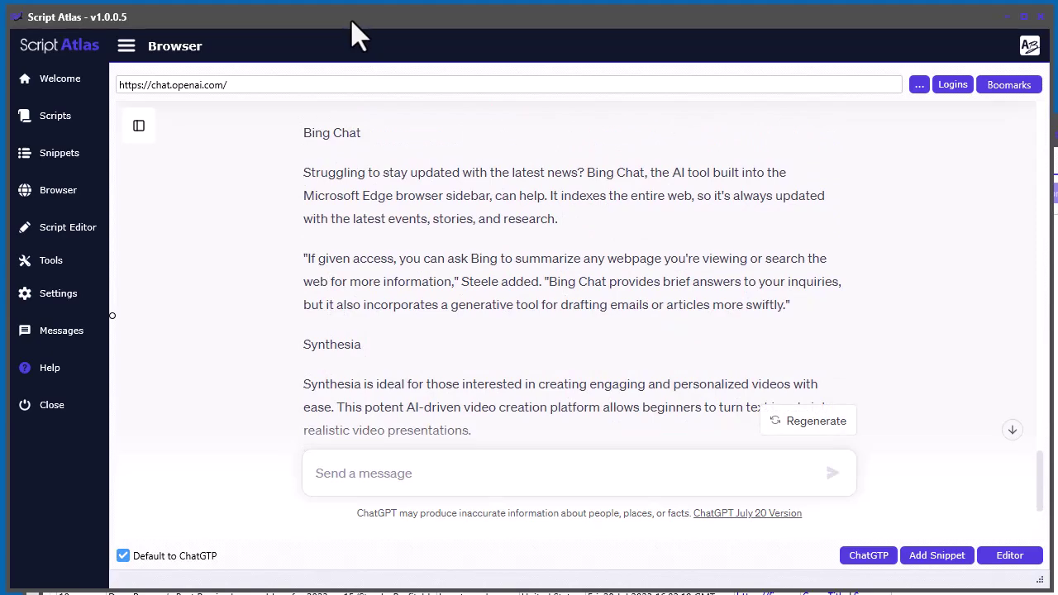
# Bring the Content Search and Extract Tool forward full-screen and reselect the first Google News result
pyautogui.hotkey('alt', 'Tab')
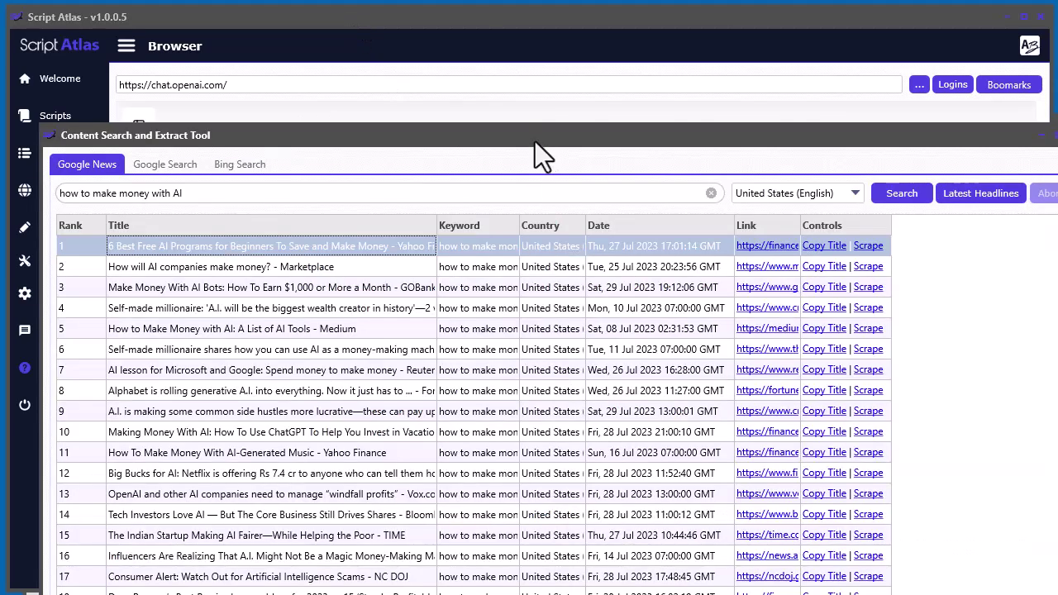
pyautogui.doubleClick(535, 142)
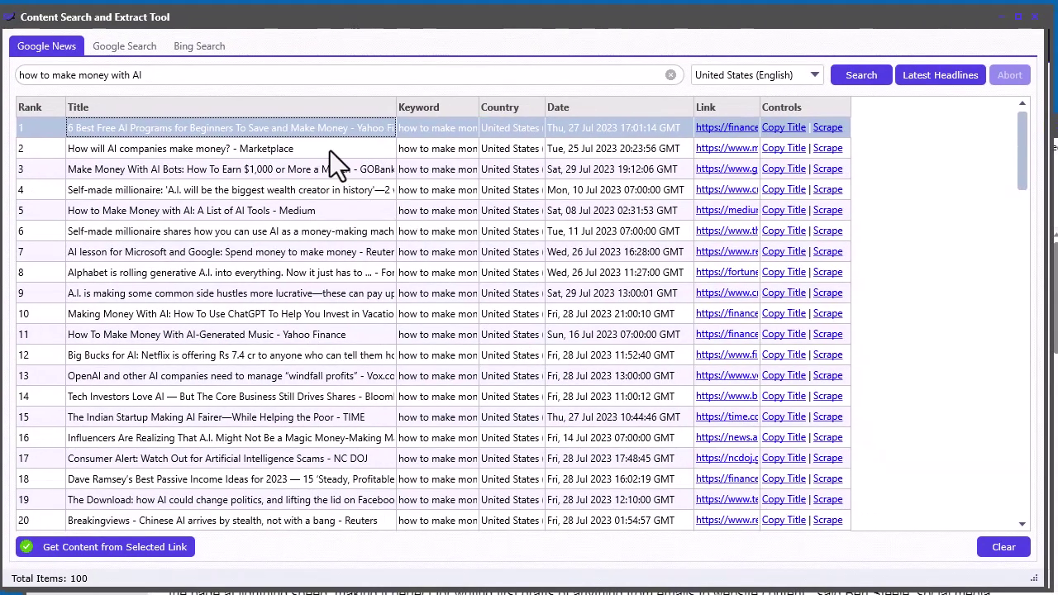
pyautogui.click(328, 150)
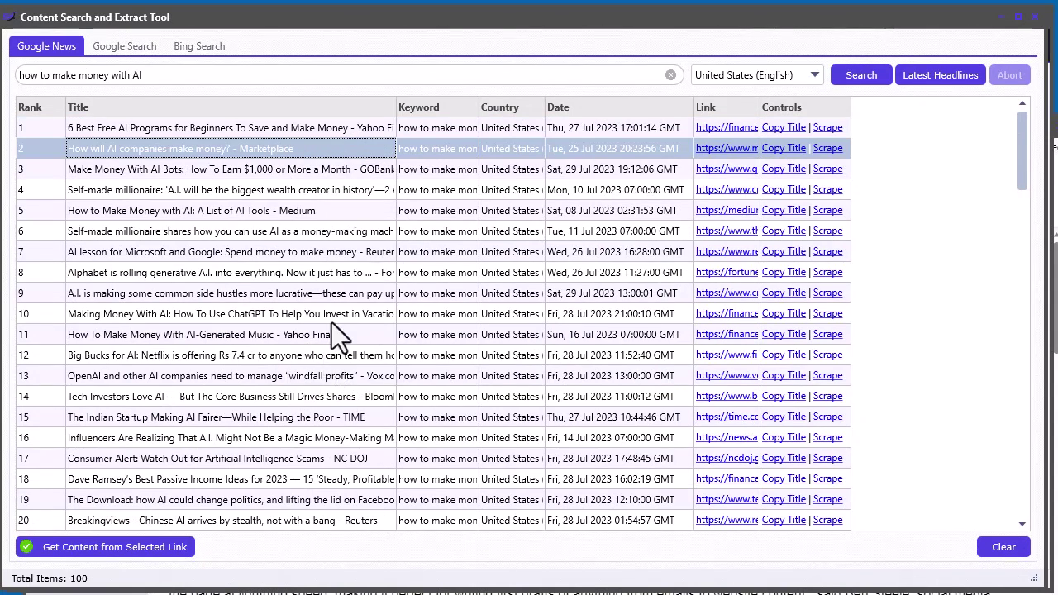
pyautogui.press('Up')
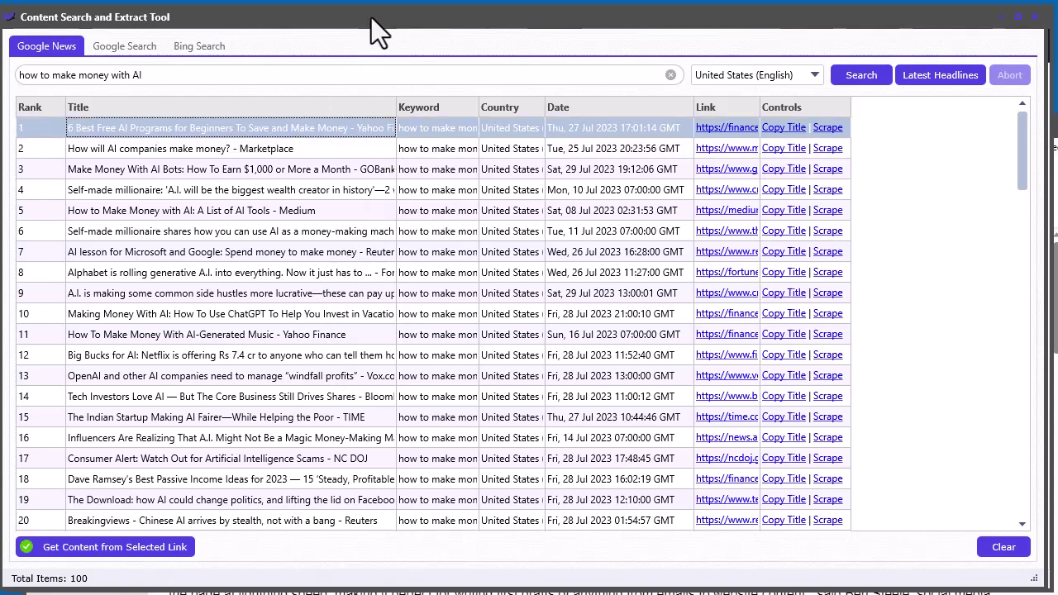
# Dock the tool window inside Script Atlas, then undock it to the top of the screen
pyautogui.moveTo(371, 17); pyautogui.dragTo(379, 17)
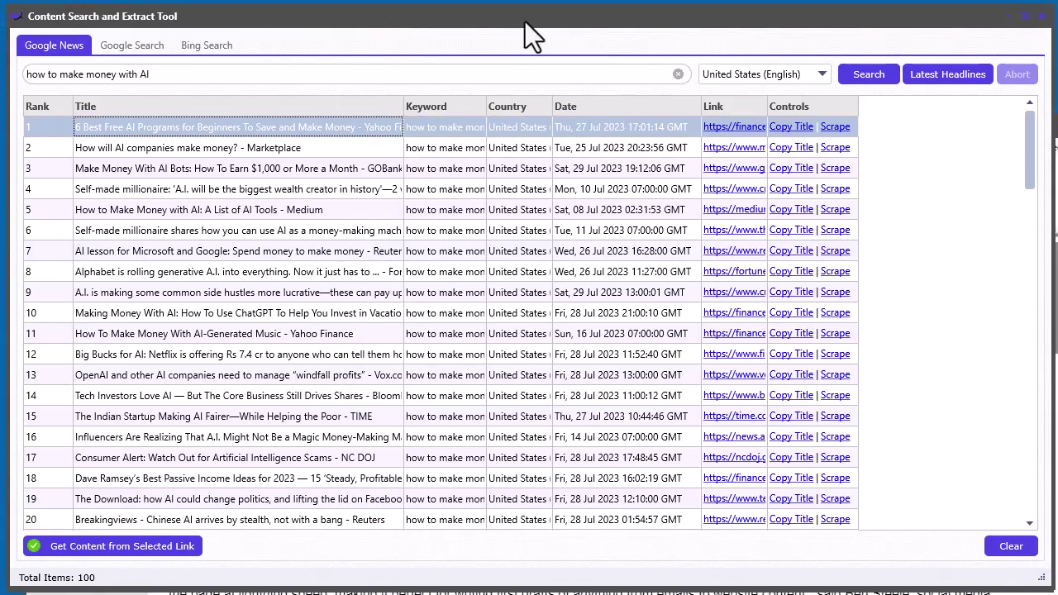
pyautogui.moveTo(524, 21); pyautogui.dragTo(475, 19)
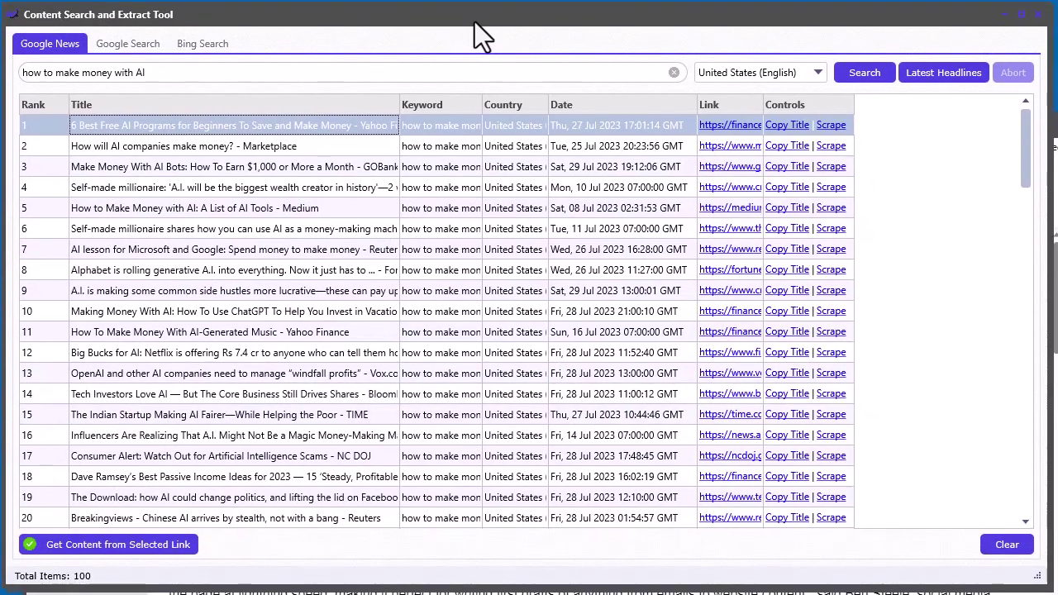
pyautogui.moveTo(464, 18); pyautogui.dragTo(471, 78)
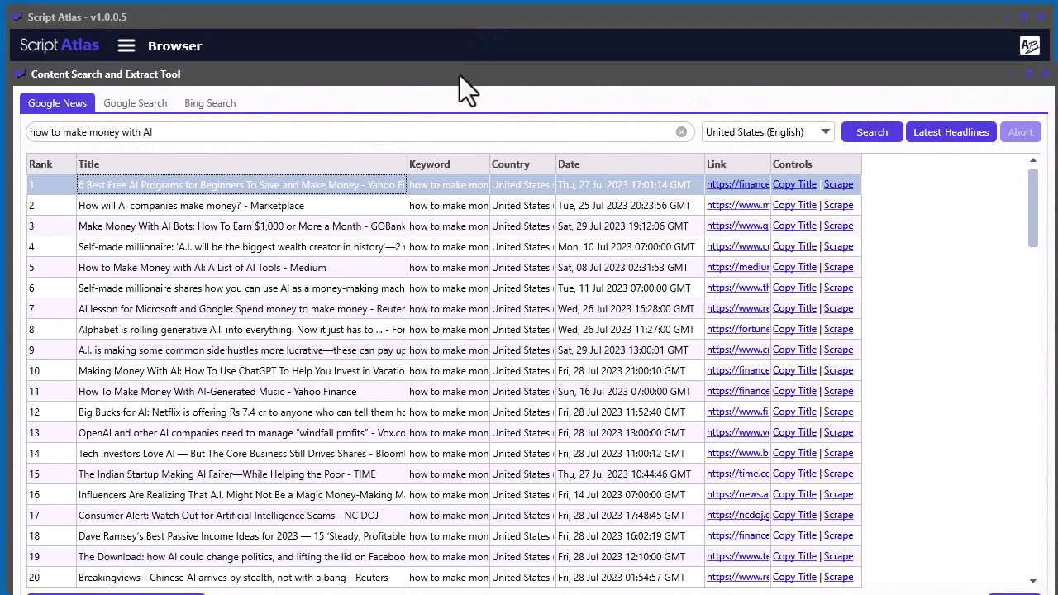
pyautogui.moveTo(460, 75); pyautogui.dragTo(454, 19)
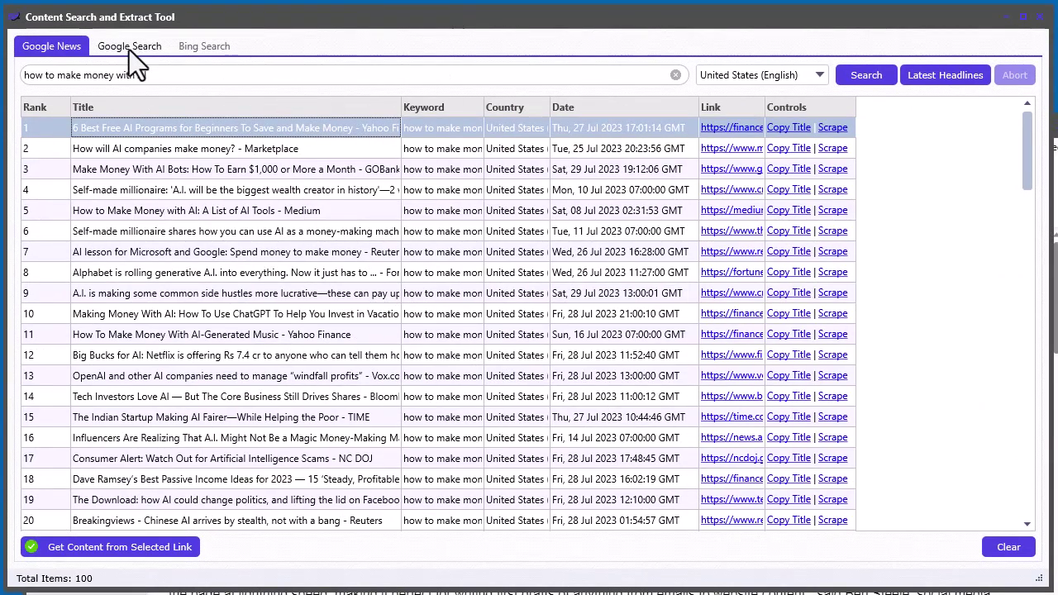
# Switch to Google search and limit the timeframe to Past month
pyautogui.click(129, 48)
pyautogui.click(177, 92)
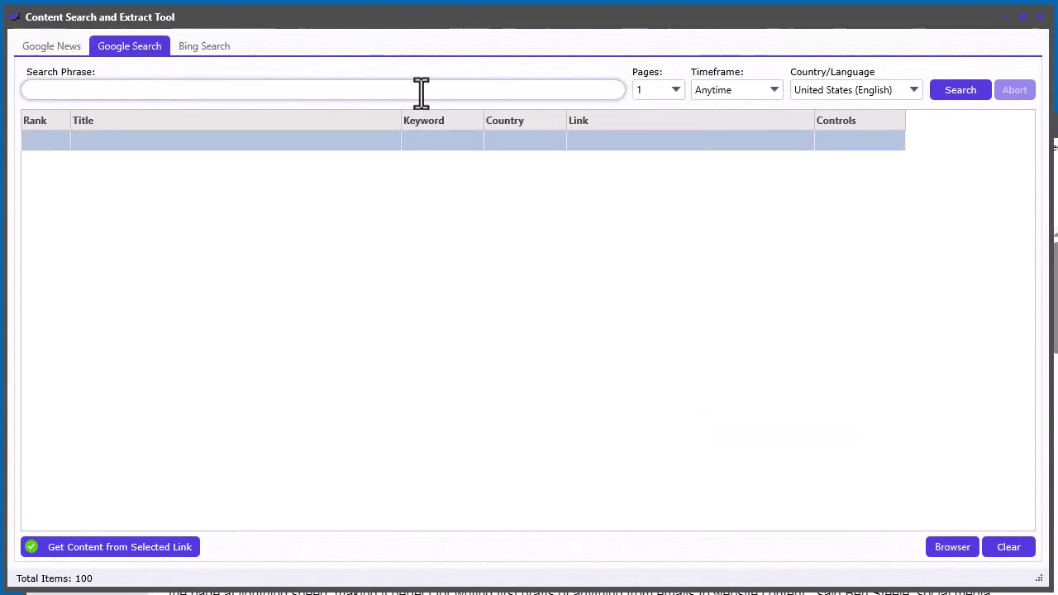
pyautogui.click(750, 92)
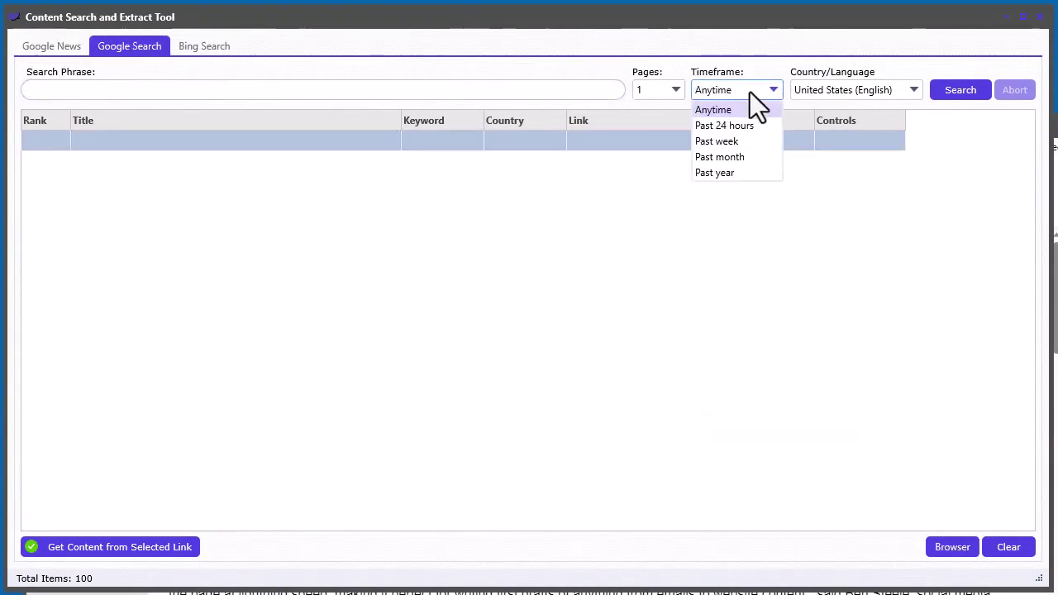
pyautogui.click(744, 157)
# Search Google for the pasted phrase 'how to make money with AI'
pyautogui.click(307, 91)
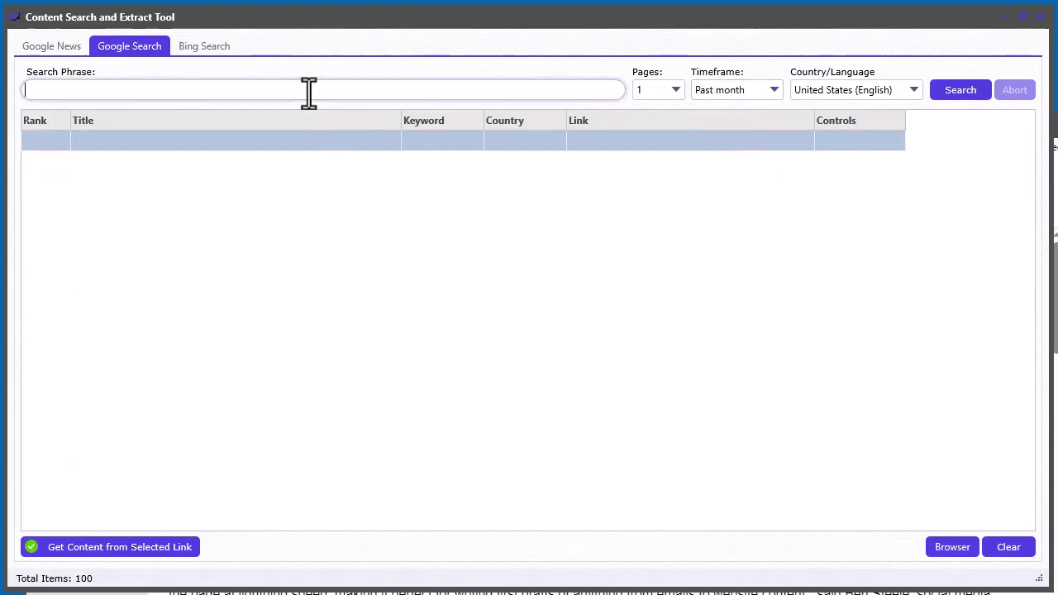
pyautogui.click(58, 45)
pyautogui.tripleClick(208, 89)
pyautogui.hotkey('ctrl', 'c')
pyautogui.click(157, 48)
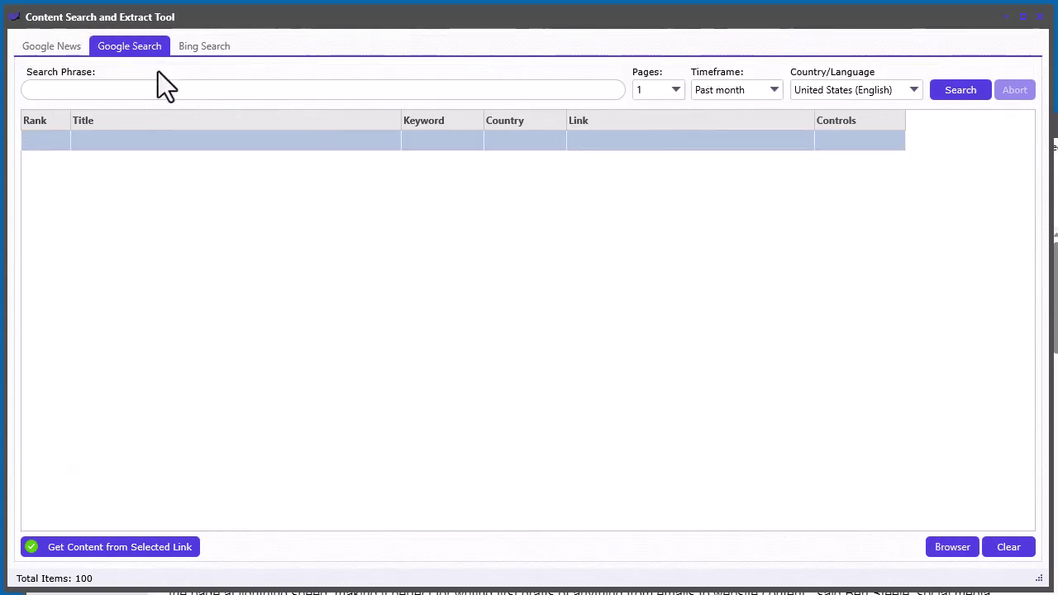
pyautogui.click(158, 90)
pyautogui.hotkey('ctrl', 'v')
pyautogui.click(959, 91)
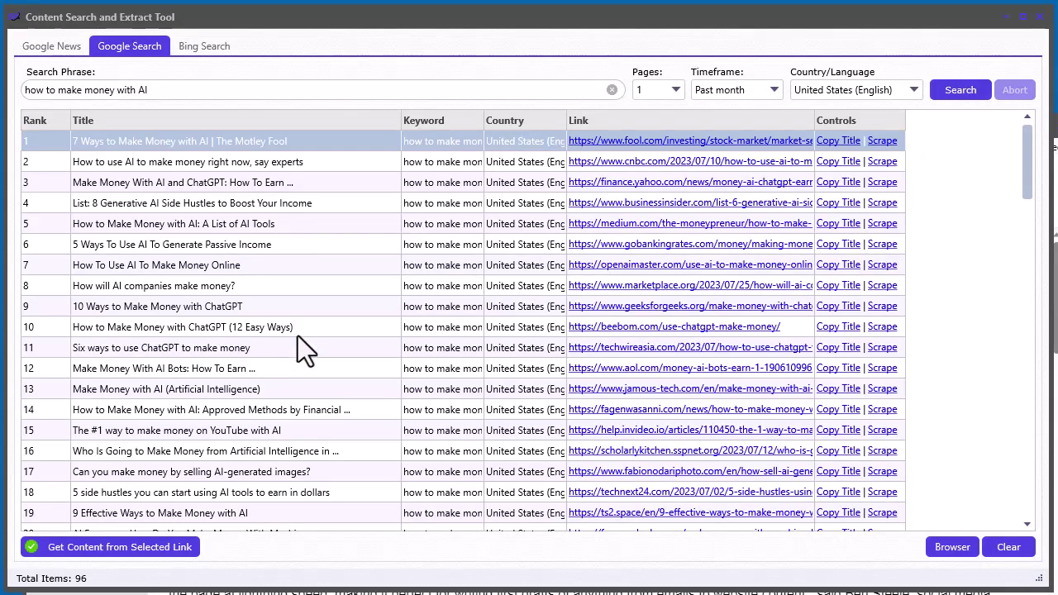
# Select the first result, The Motley Fool article
pyautogui.press('Down')
pyautogui.press('Down')
pyautogui.press('Down')
pyautogui.press('Down')
pyautogui.press('Down')
pyautogui.press('Down')
pyautogui.press('Down')
pyautogui.press('Down')
pyautogui.press('Down')
pyautogui.press('Down')
pyautogui.press('Down')
pyautogui.press('Down')
pyautogui.moveTo(1028, 166); pyautogui.dragTo(1028, 133)
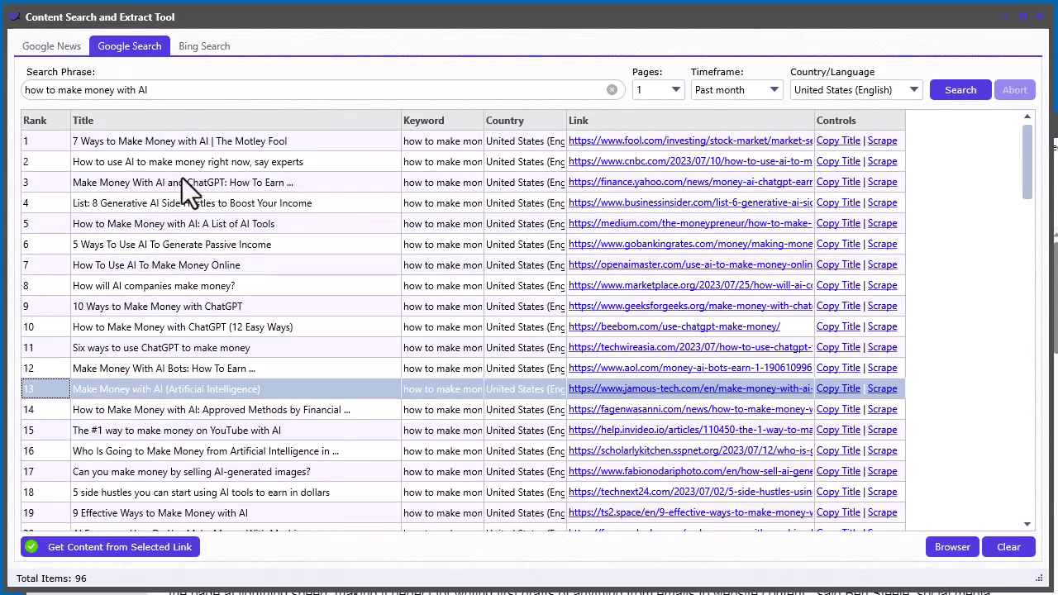
pyautogui.click(290, 141)
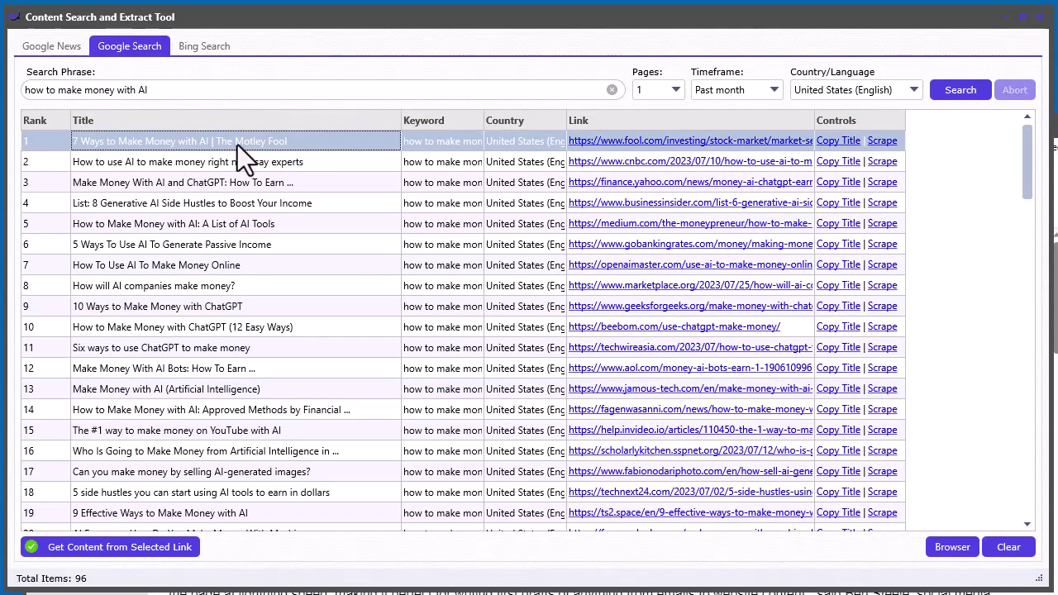
# Extract the Motley Fool article from result 1 into the cleared editor
pyautogui.click(881, 141)
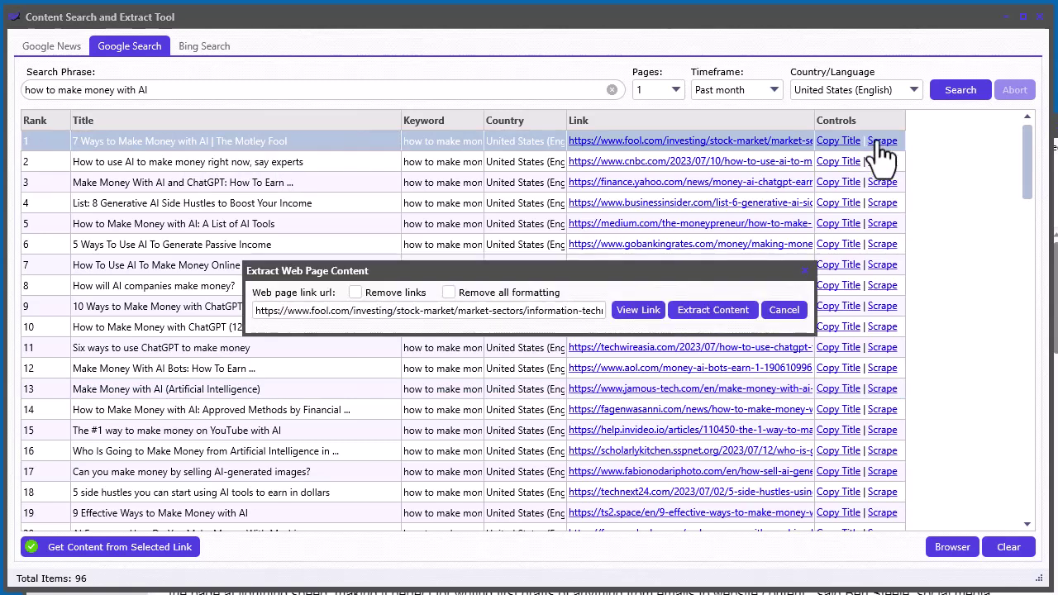
pyautogui.click(711, 312)
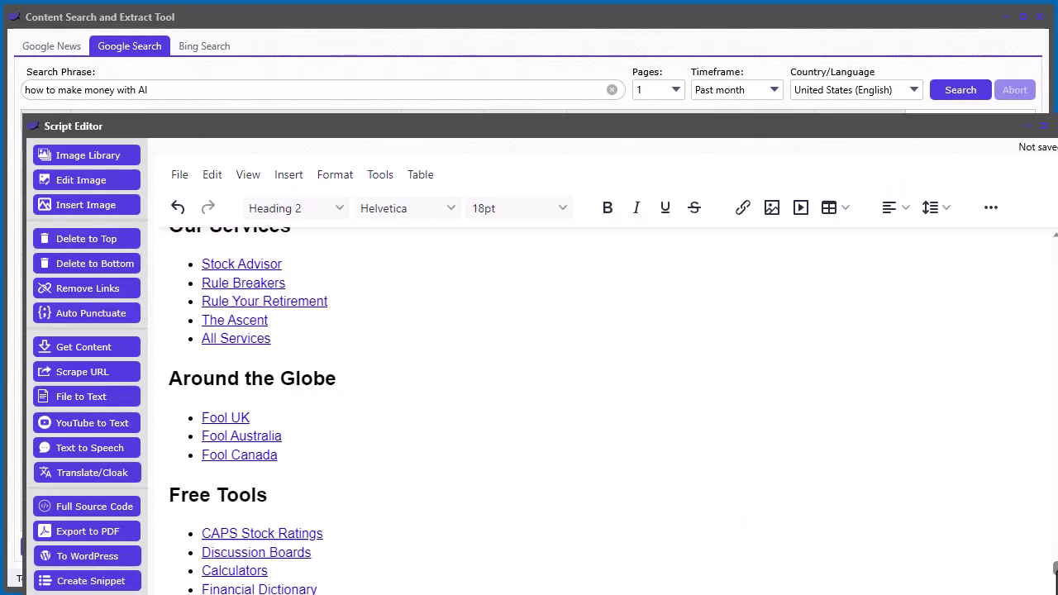
pyautogui.moveTo(1054, 579); pyautogui.dragTo(1036, 418)
pyautogui.scroll(-15, 1036, 417)
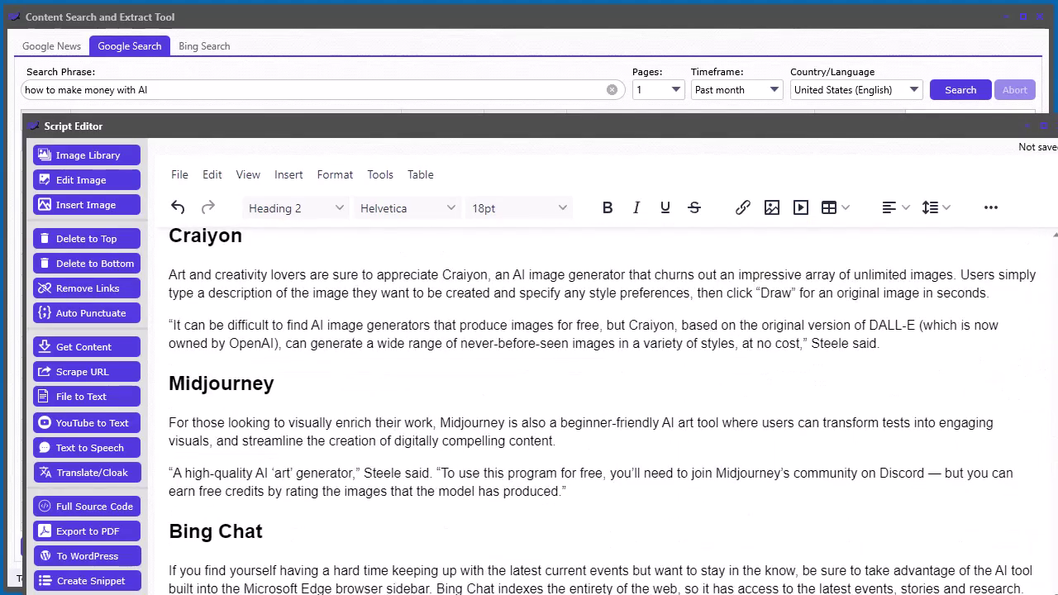
pyautogui.click(544, 446)
pyautogui.click(728, 20)
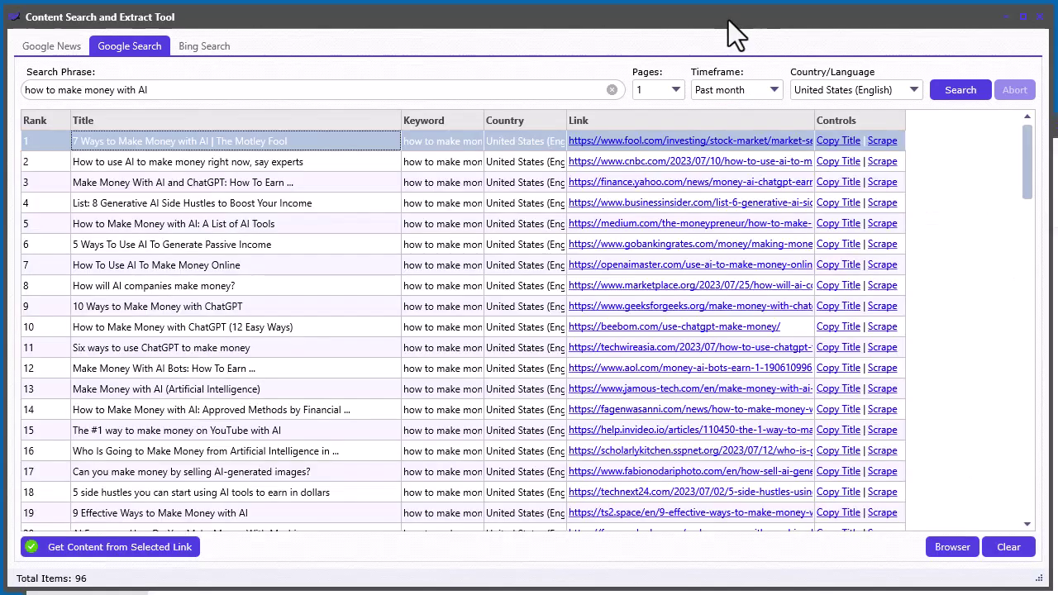
pyautogui.click(159, 543)
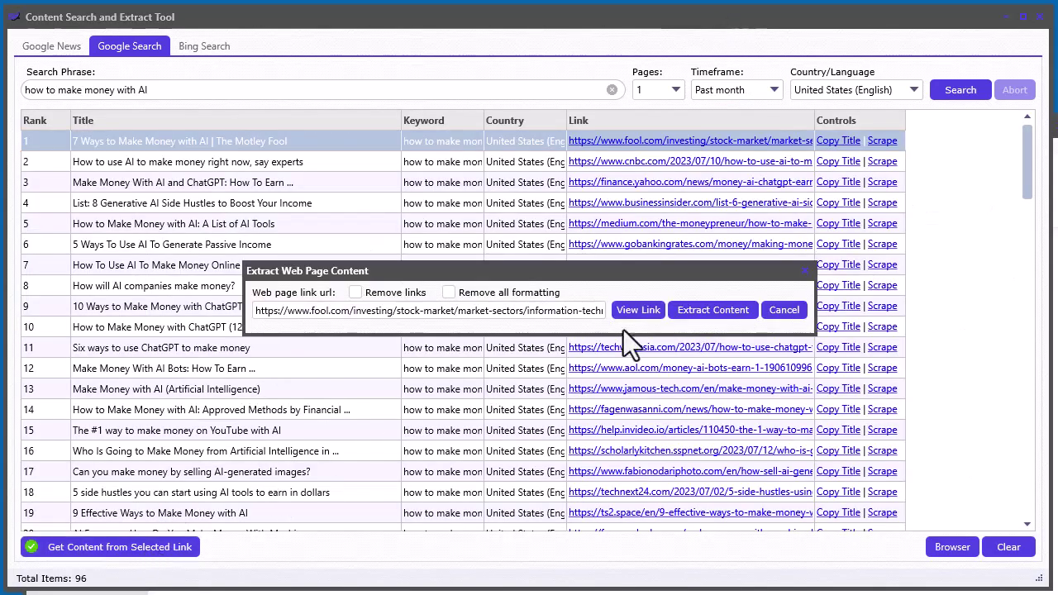
pyautogui.click(709, 310)
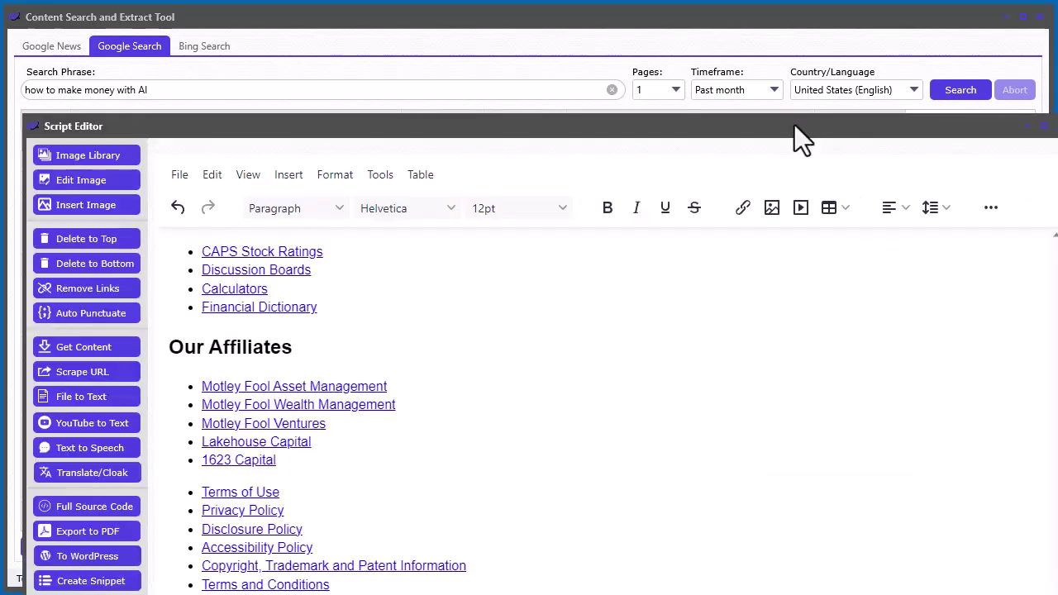
pyautogui.moveTo(794, 125); pyautogui.dragTo(765, 10)
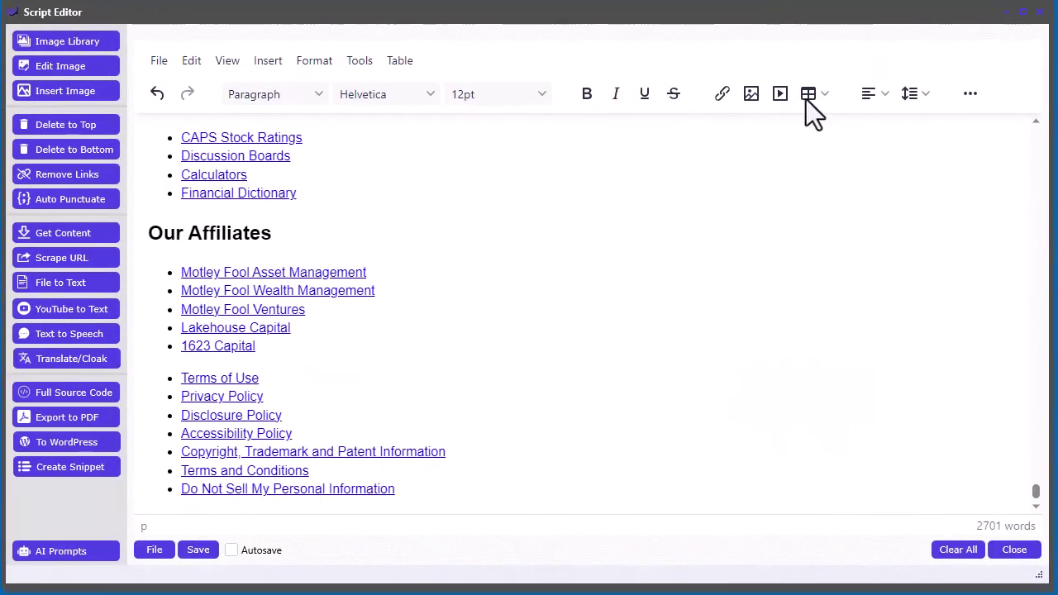
pyautogui.moveTo(1038, 493); pyautogui.dragTo(1039, 262)
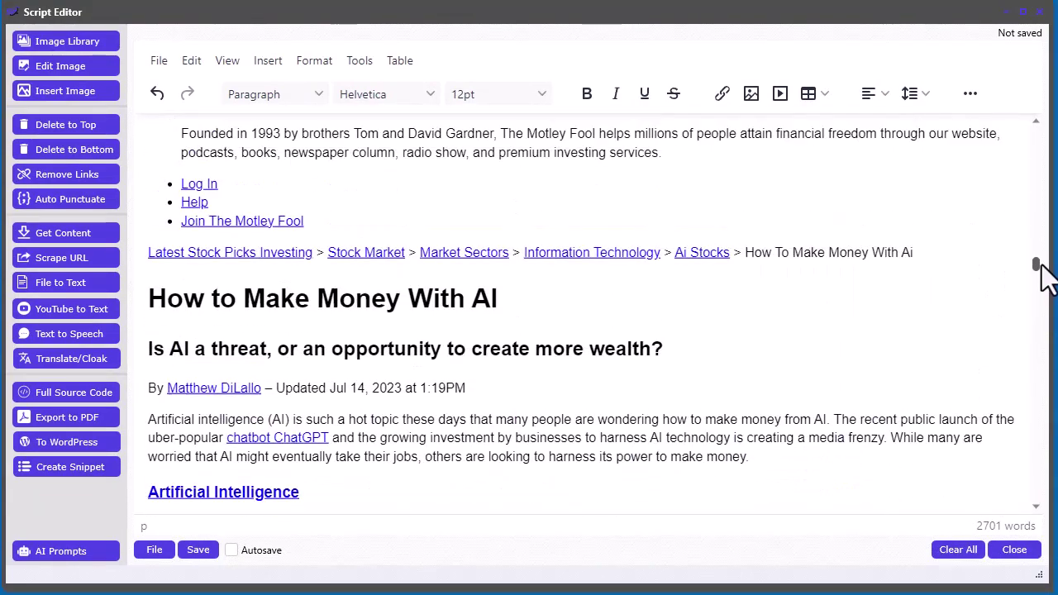
# Trim the article to start at its title and end before 'Related investing topics'
pyautogui.click(150, 293)
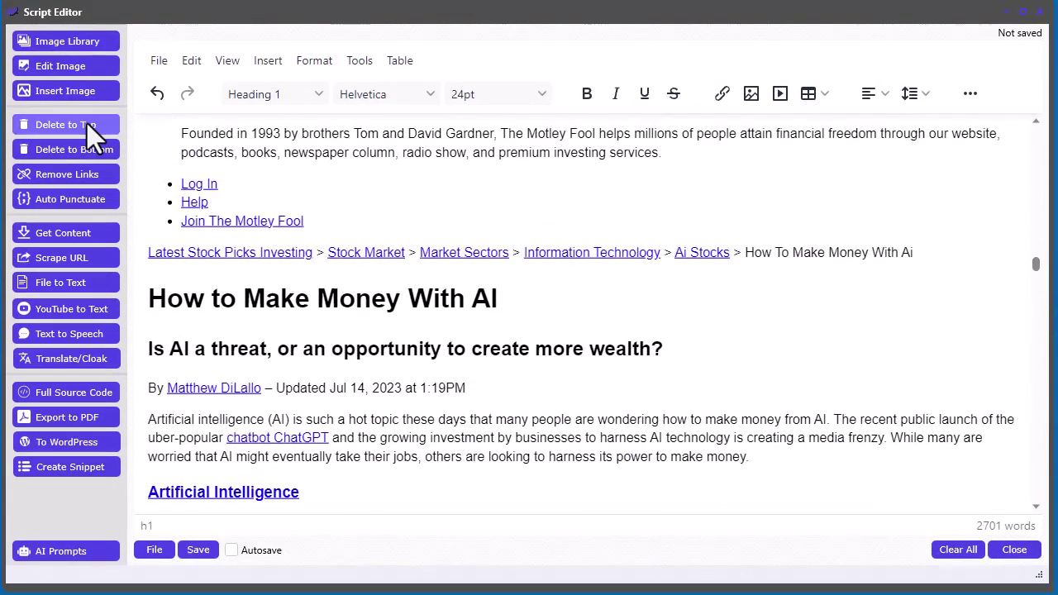
pyautogui.click(86, 123)
pyautogui.moveTo(1032, 132); pyautogui.dragTo(1033, 240)
pyautogui.click(254, 190)
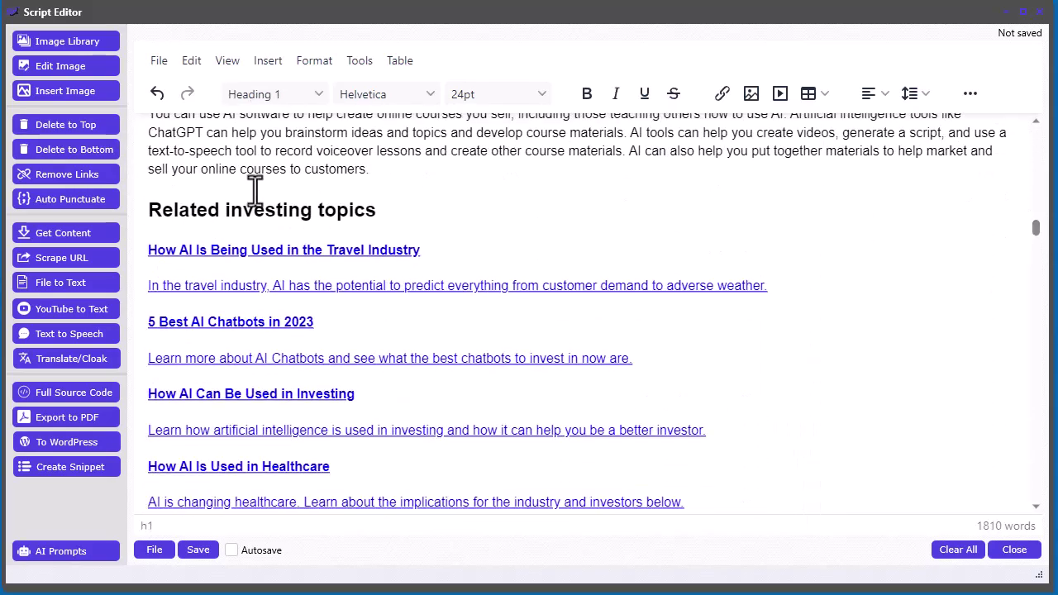
pyautogui.click(74, 149)
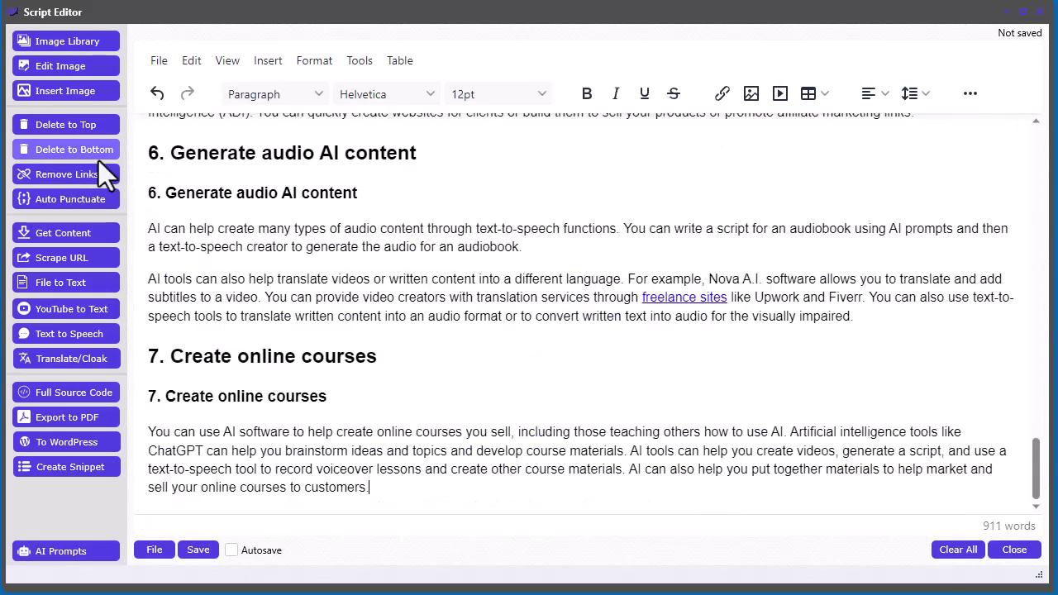
# Delete the duplicate headings for sections 7, 6, 5 and 4
pyautogui.moveTo(359, 397); pyautogui.dragTo(128, 405)
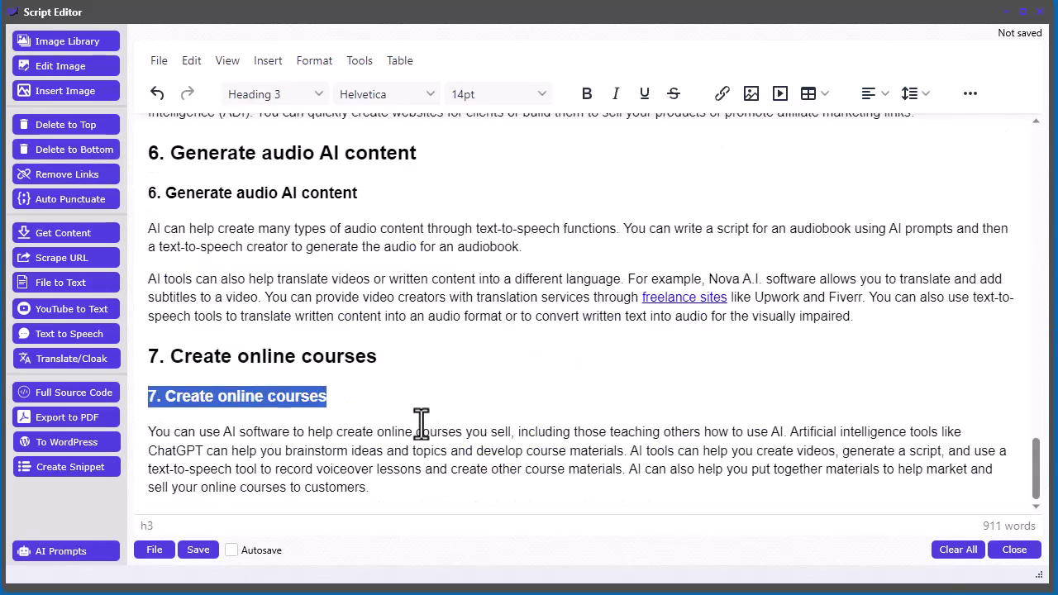
pyautogui.press('BackSpace')
pyautogui.moveTo(396, 229); pyautogui.dragTo(146, 225)
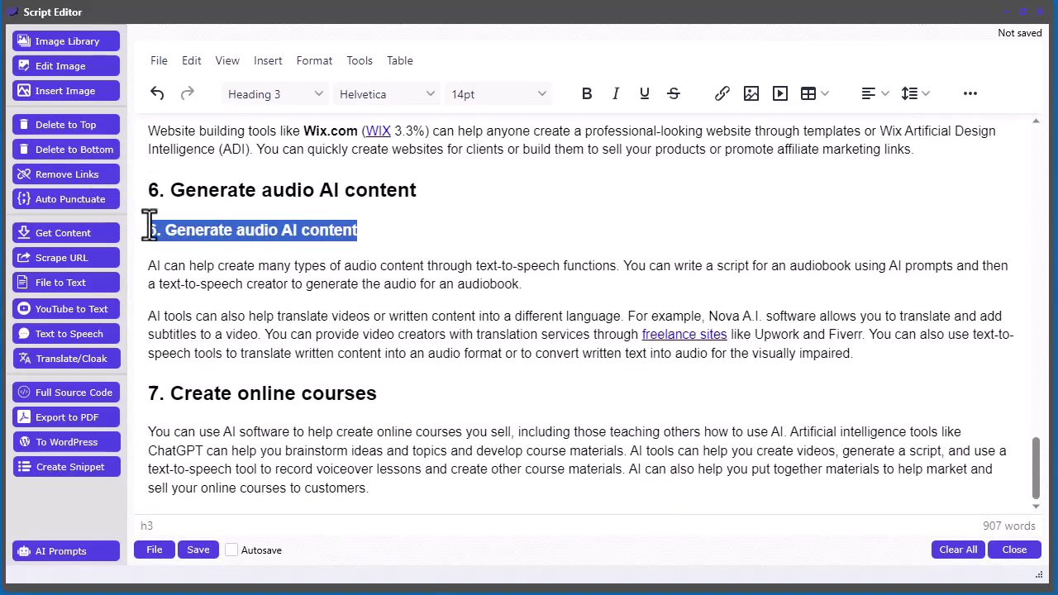
pyautogui.press('BackSpace')
pyautogui.scroll(6, 607, 296)
pyautogui.moveTo(285, 384); pyautogui.dragTo(134, 387)
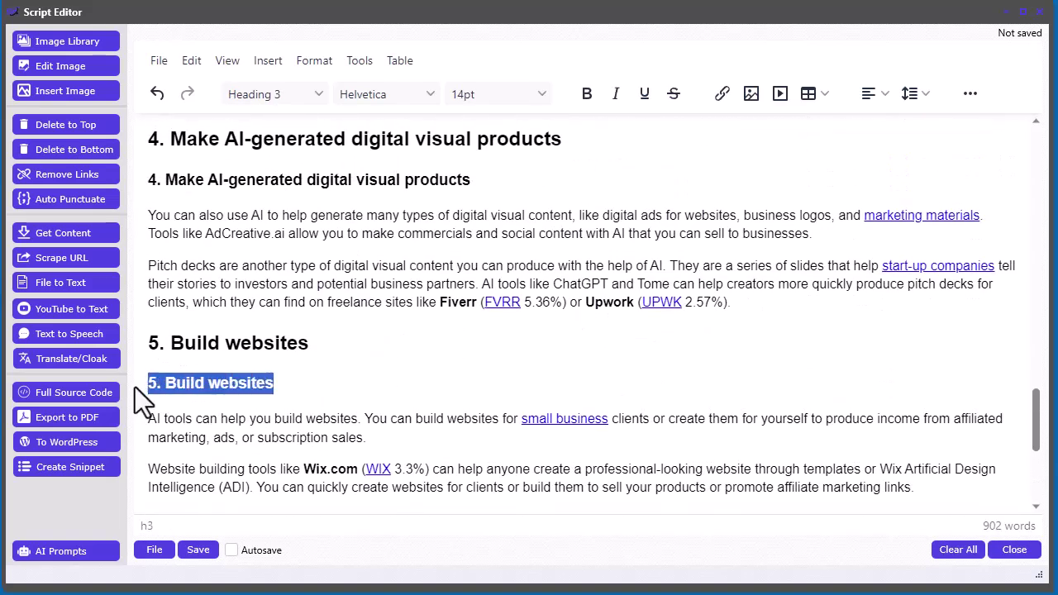
pyautogui.press('BackSpace')
pyautogui.moveTo(471, 179); pyautogui.dragTo(148, 173)
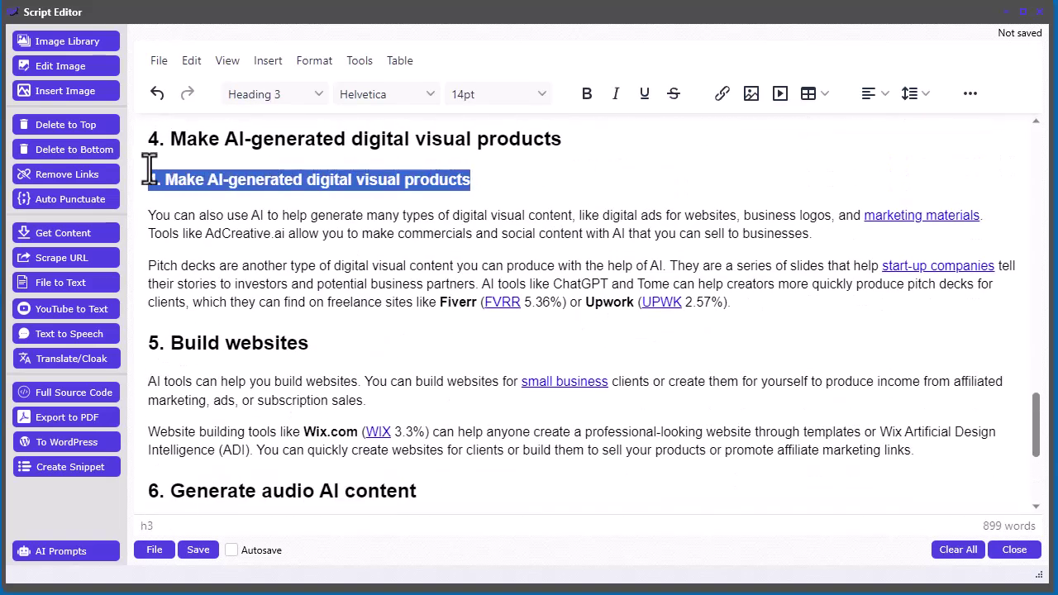
pyautogui.press('BackSpace')
# Delete the duplicate headings for sections 3, 2, 1 and the redundant 'Seven ways' heading
pyautogui.scroll(4, 633, 279)
pyautogui.scroll(2, 464, 298)
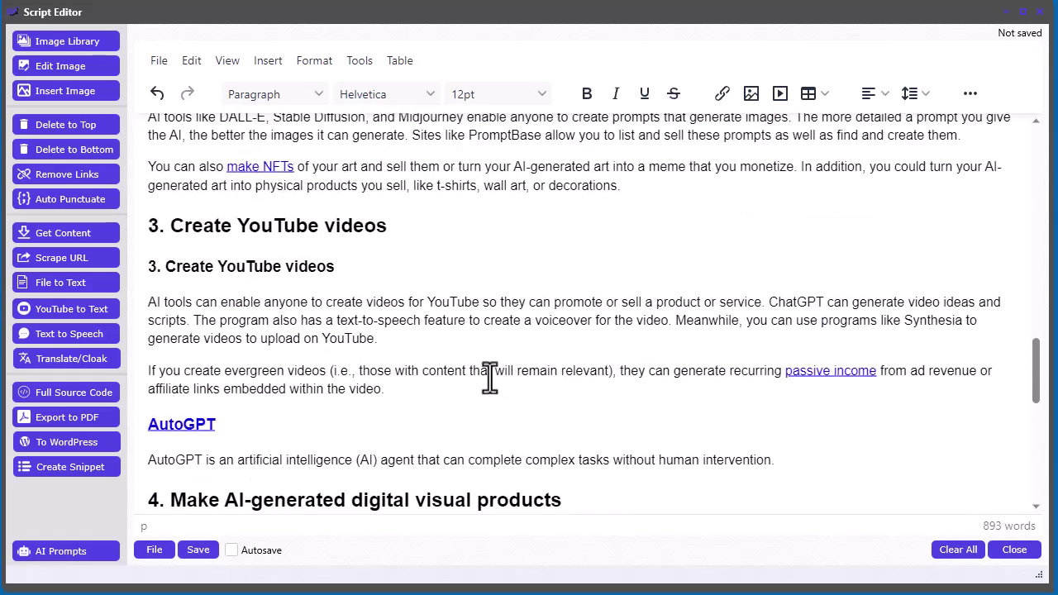
pyautogui.moveTo(312, 263); pyautogui.dragTo(154, 265)
pyautogui.press('BackSpace')
pyautogui.scroll(3, 589, 343)
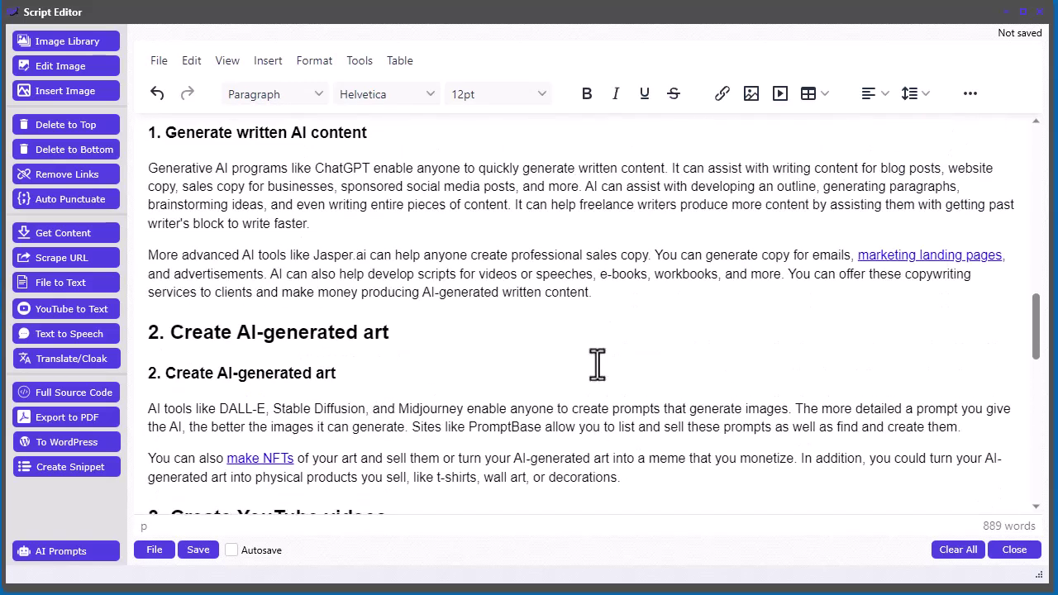
pyautogui.moveTo(336, 380); pyautogui.dragTo(151, 381)
pyautogui.press('BackSpace')
pyautogui.scroll(3, 574, 388)
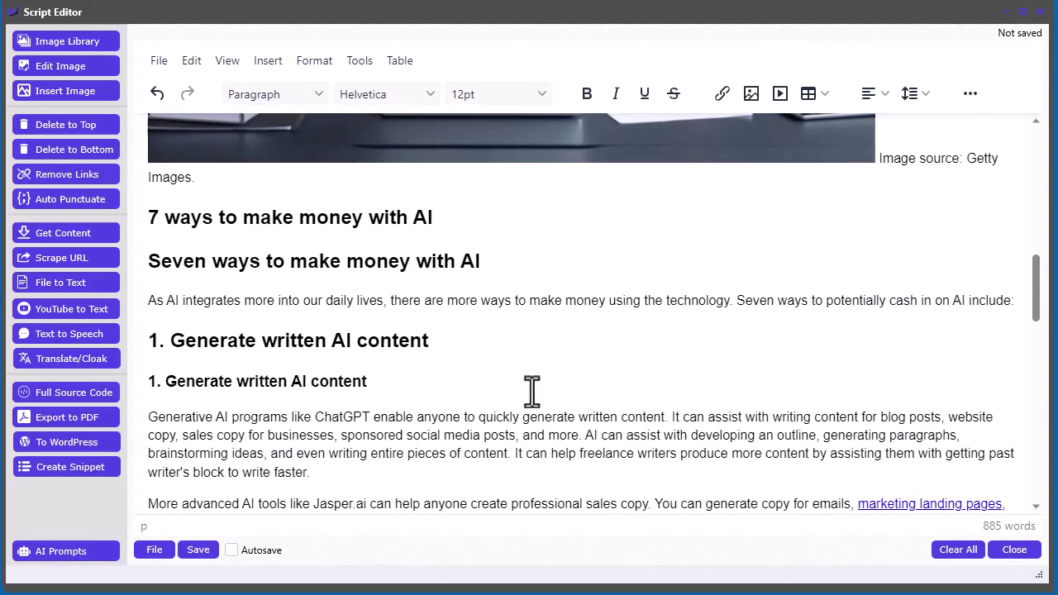
pyautogui.moveTo(367, 382); pyautogui.dragTo(141, 389)
pyautogui.press('BackSpace')
pyautogui.moveTo(532, 263); pyautogui.dragTo(154, 252)
pyautogui.press('BackSpace')
# Remove the article's photo and its Getty Images caption
pyautogui.scroll(3, 720, 389)
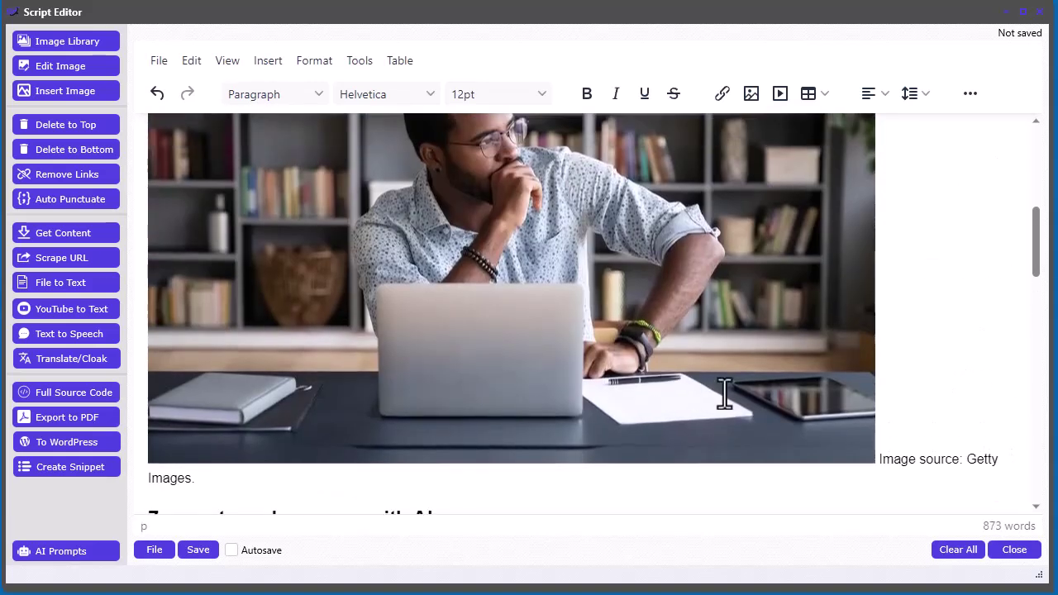
pyautogui.moveTo(878, 455); pyautogui.dragTo(890, 475)
pyautogui.press('BackSpace')
pyautogui.click(529, 289)
pyautogui.press('BackSpace')
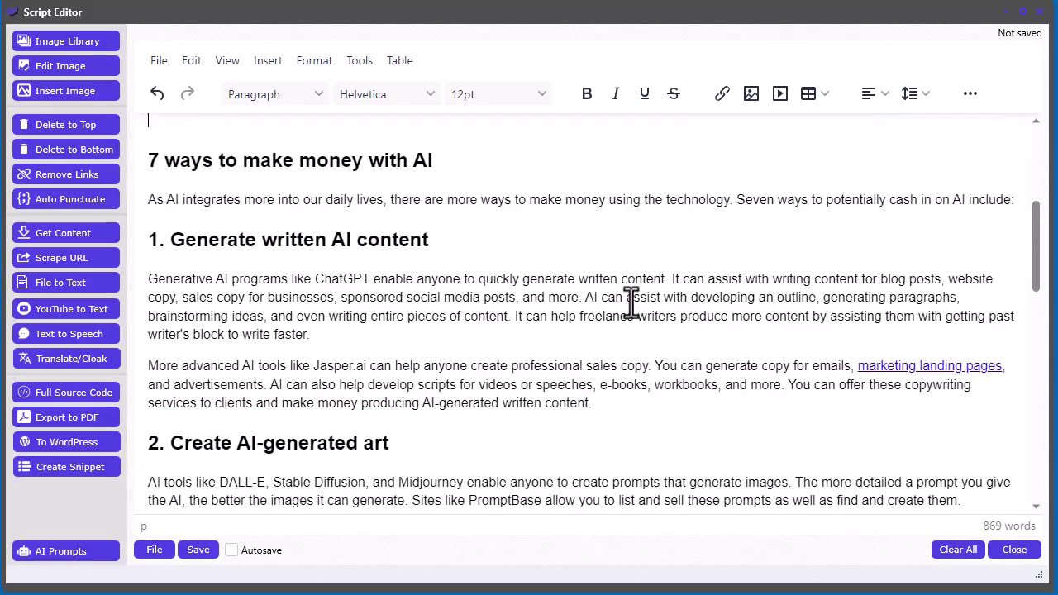
# Delete the author byline and review the cleaned article
pyautogui.scroll(3, 637, 322)
pyautogui.scroll(2, 612, 347)
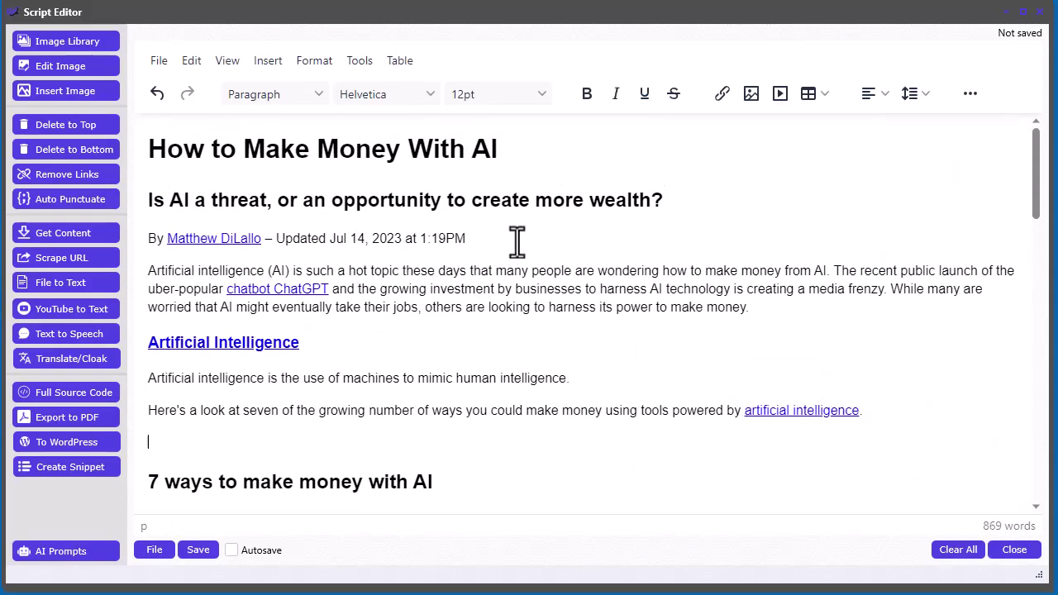
pyautogui.moveTo(466, 239); pyautogui.dragTo(147, 223)
pyautogui.press('BackSpace')
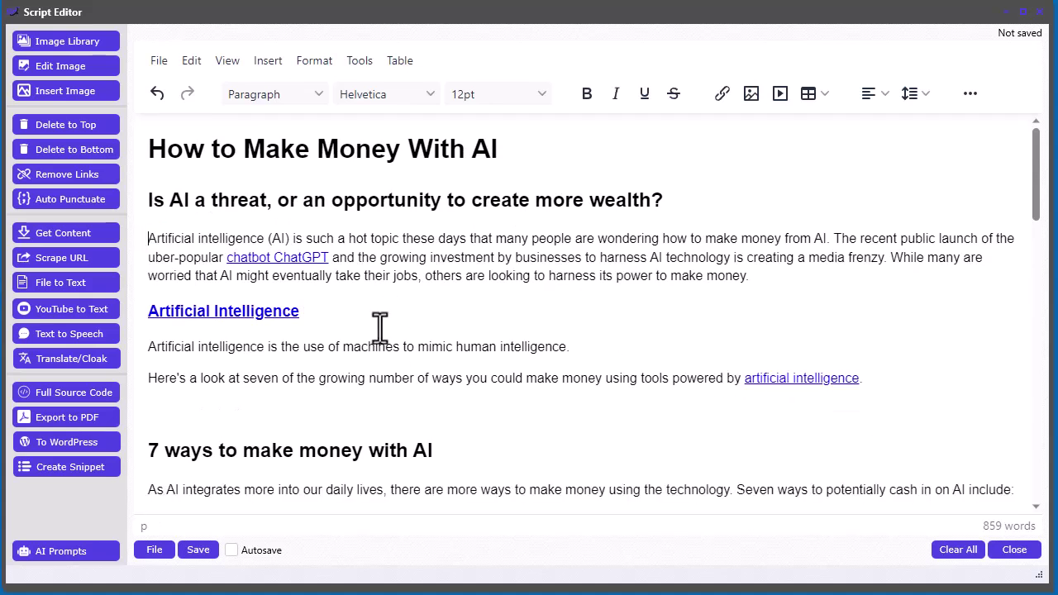
pyautogui.moveTo(356, 314); pyautogui.dragTo(148, 311)
pyautogui.click(495, 339)
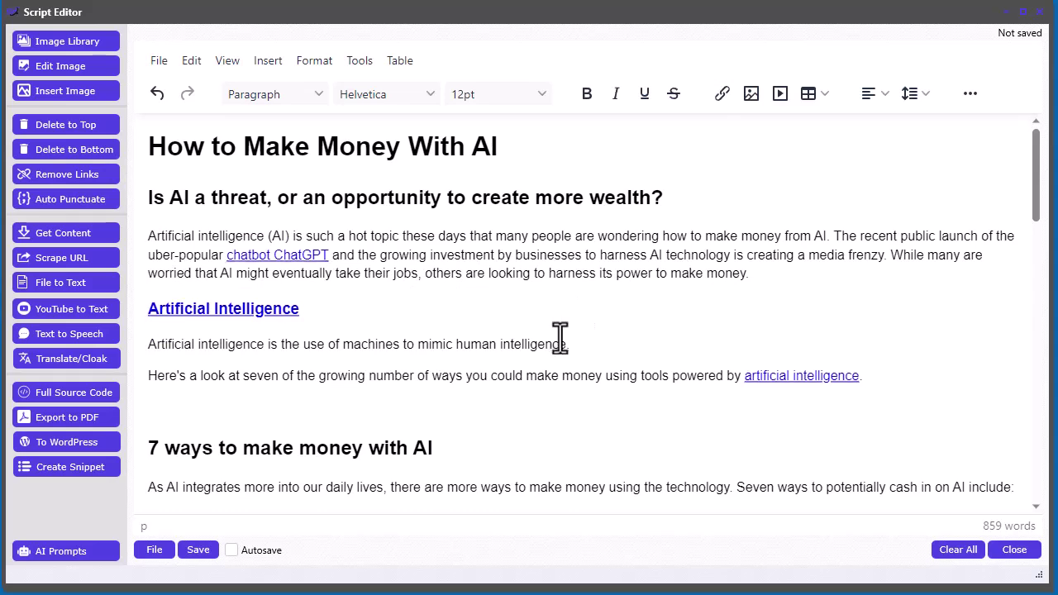
pyautogui.scroll(-3, 560, 337)
pyautogui.scroll(3, 560, 353)
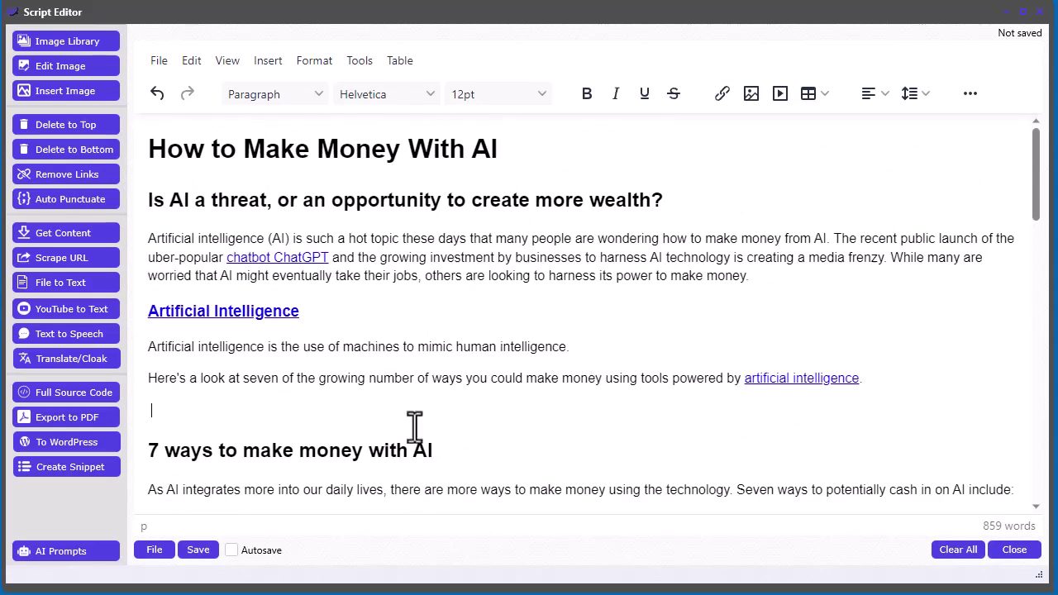
# Insert the Pexels photo of a woman's profile with green code at medium size
pyautogui.click(74, 41)
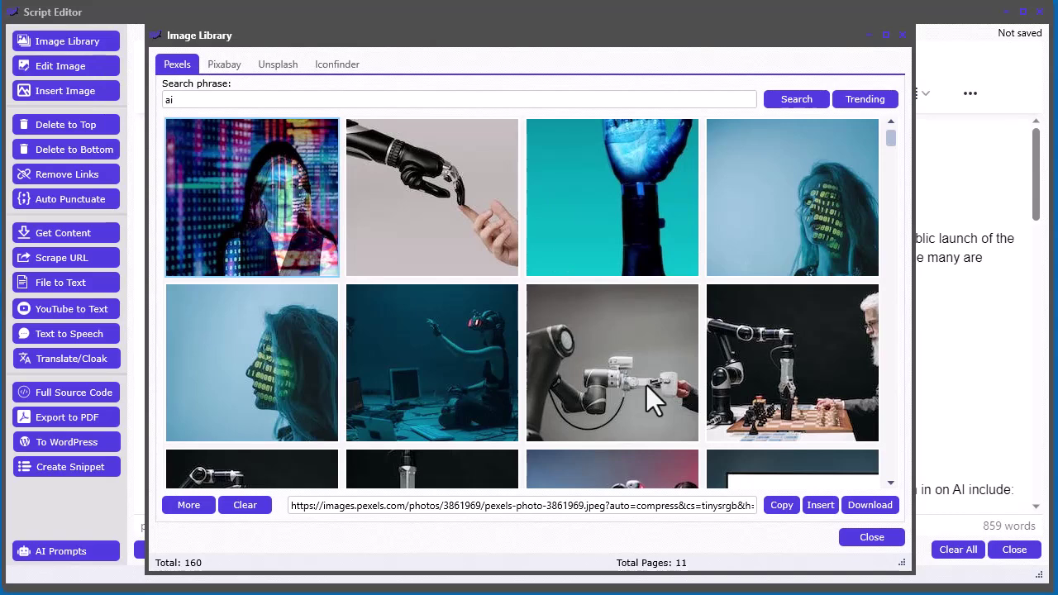
pyautogui.click(264, 361)
pyautogui.rightClick(264, 361)
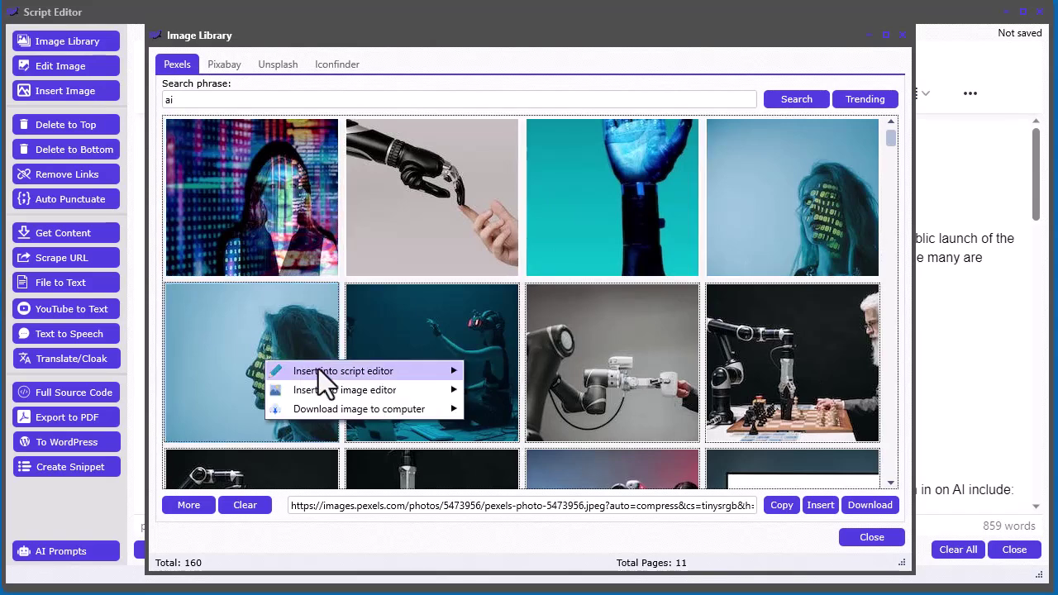
pyautogui.moveTo(318, 368)
pyautogui.click(539, 389)
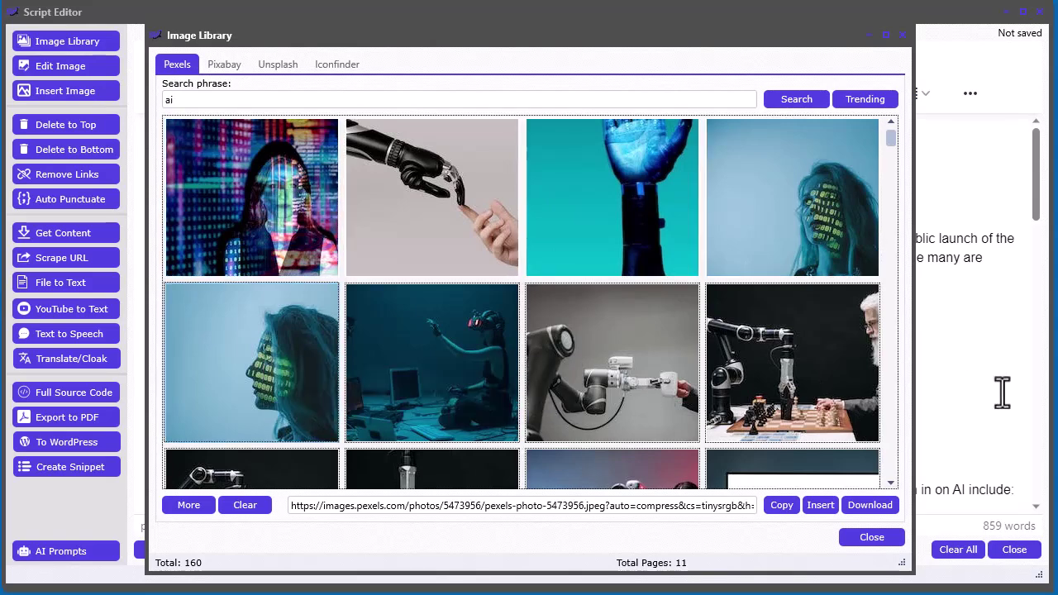
pyautogui.click(872, 537)
pyautogui.scroll(-3, 672, 337)
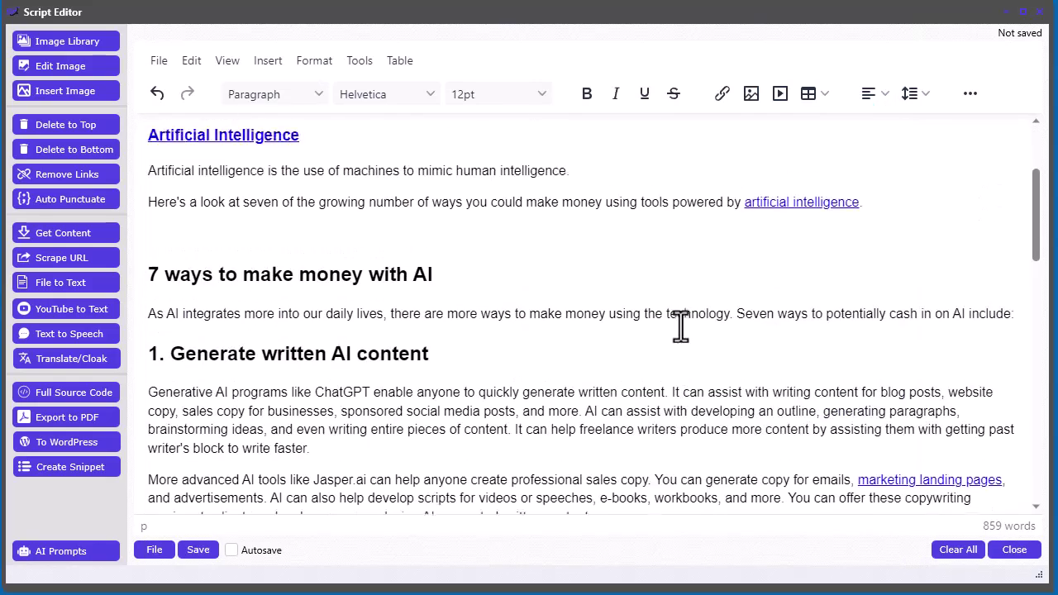
pyautogui.scroll(3, 672, 336)
pyautogui.scroll(-4, 720, 349)
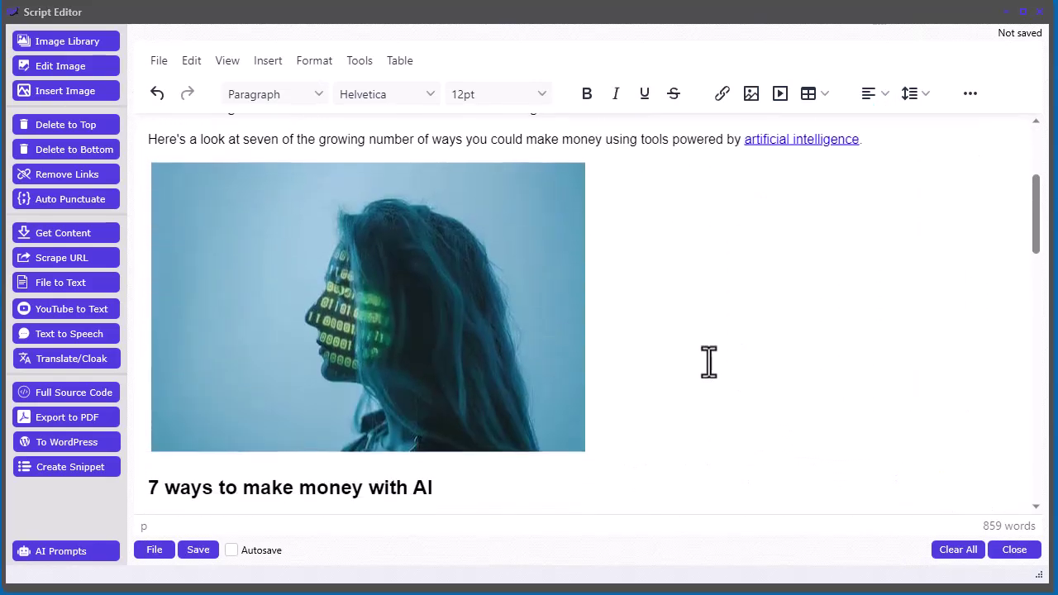
pyautogui.click(456, 298)
pyautogui.scroll(4, 760, 377)
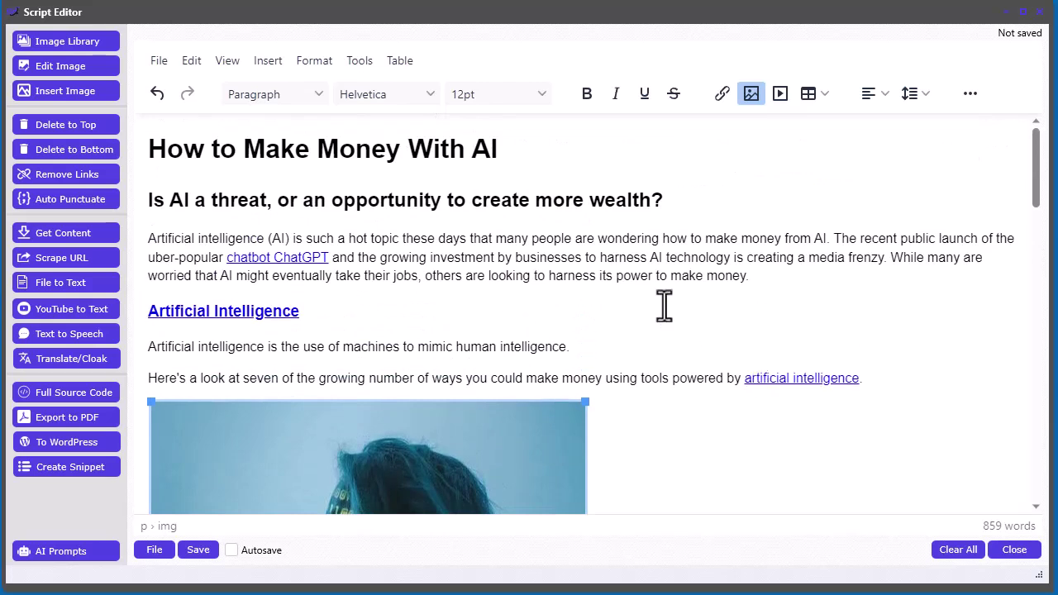
# Clear all content from the article
pyautogui.click(974, 552)
pyautogui.click(512, 337)
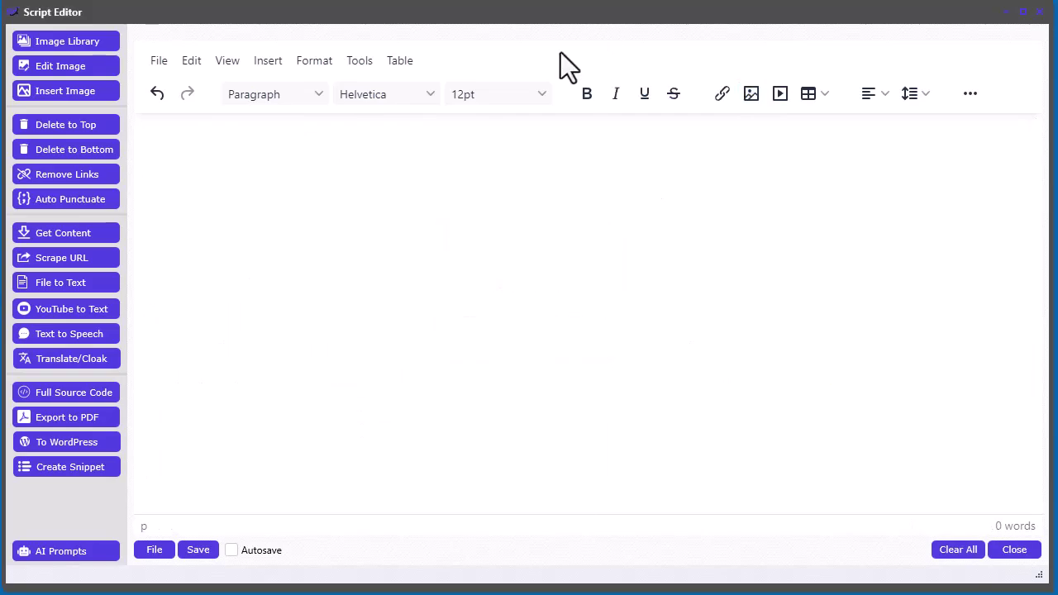
pyautogui.click(75, 223)
# Run a Bing search for 'how to make money with AI' and scrape the first result, CNBC
pyautogui.click(206, 47)
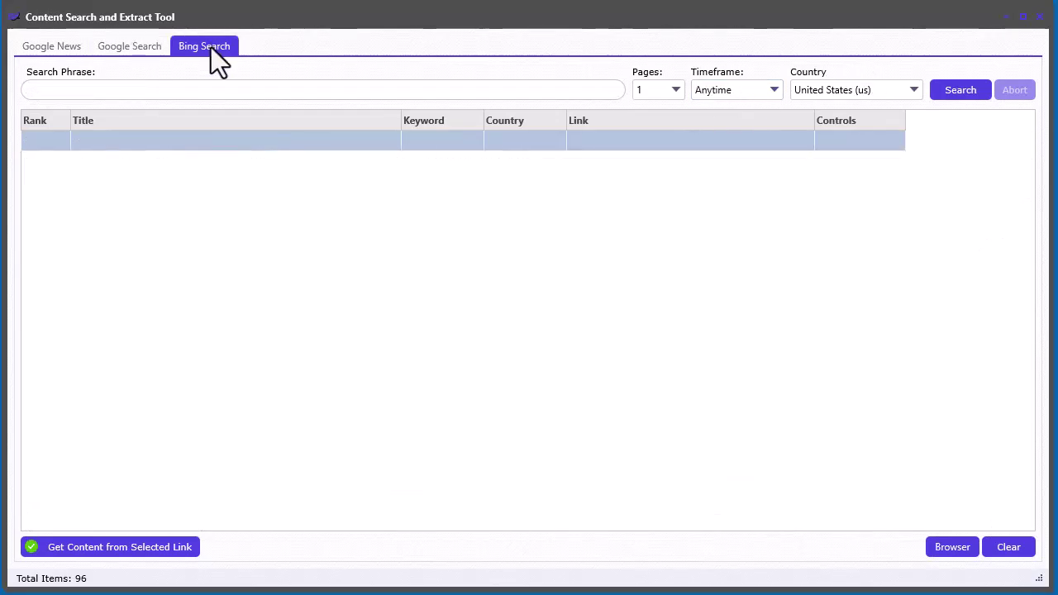
pyautogui.click(130, 47)
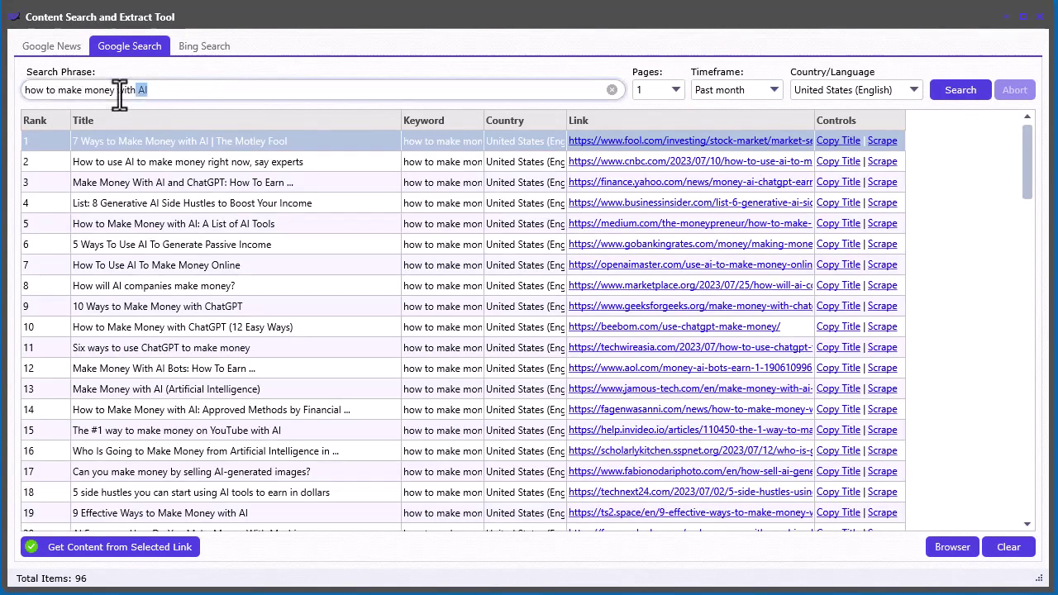
pyautogui.tripleClick(121, 91)
pyautogui.hotkey('ctrl', 'c')
pyautogui.click(207, 47)
pyautogui.click(215, 91)
pyautogui.hotkey('ctrl', 'v')
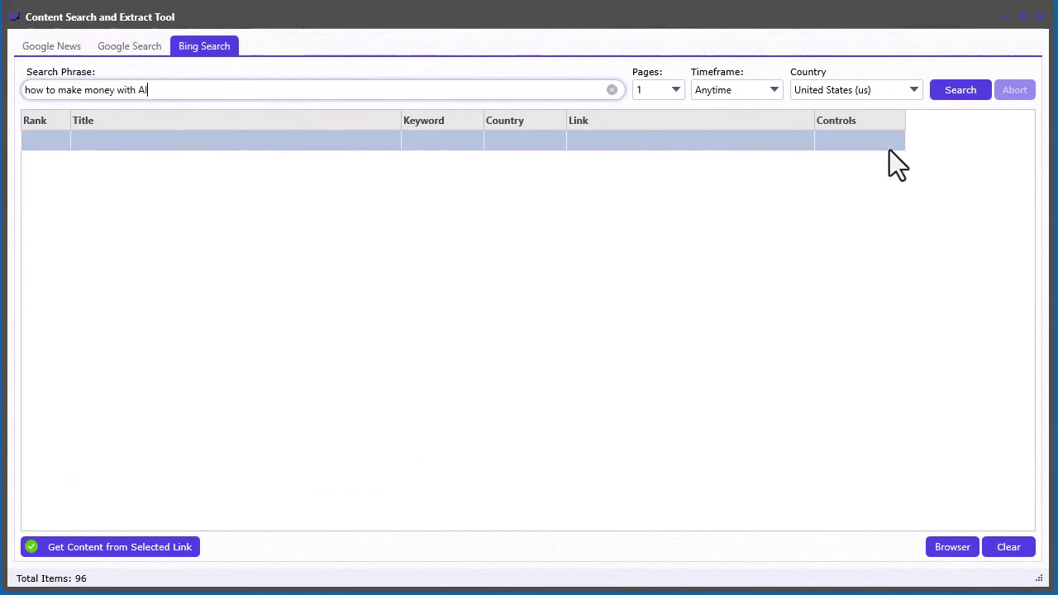
pyautogui.click(957, 91)
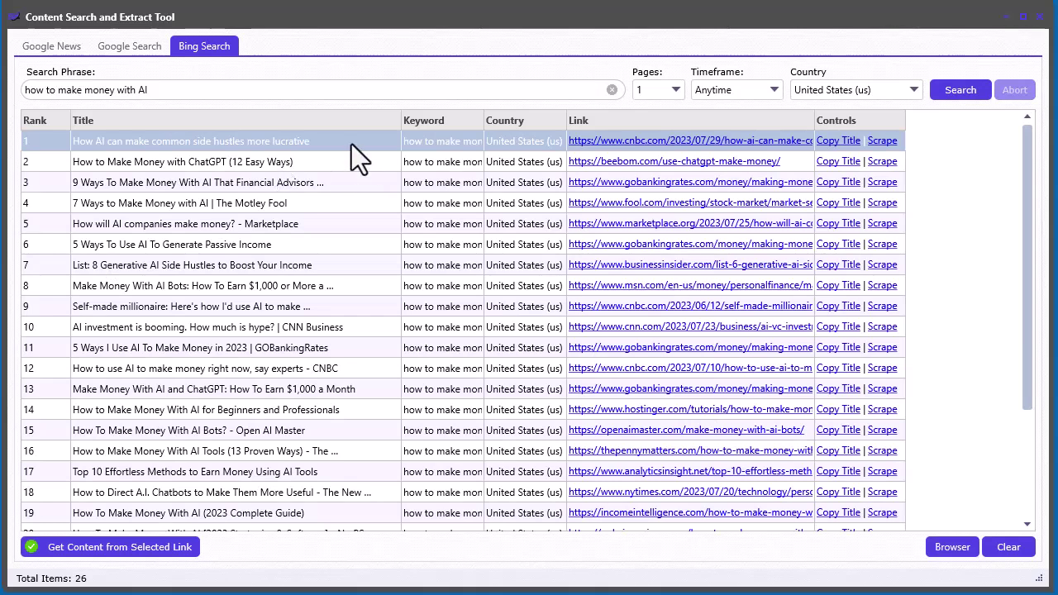
pyautogui.click(38, 552)
pyautogui.click(880, 141)
# Trim the CNBC article to start at its headline and end before 'DON'T MISS'
pyautogui.moveTo(612, 24); pyautogui.dragTo(675, 152)
pyautogui.click(611, 33)
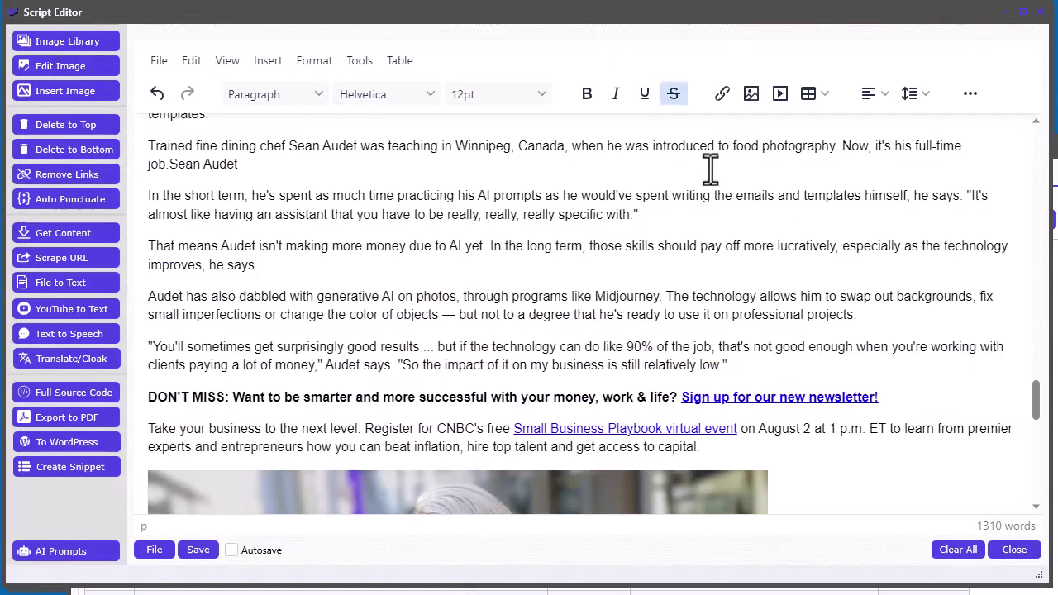
pyautogui.moveTo(1037, 409); pyautogui.dragTo(1034, 239)
pyautogui.click(150, 385)
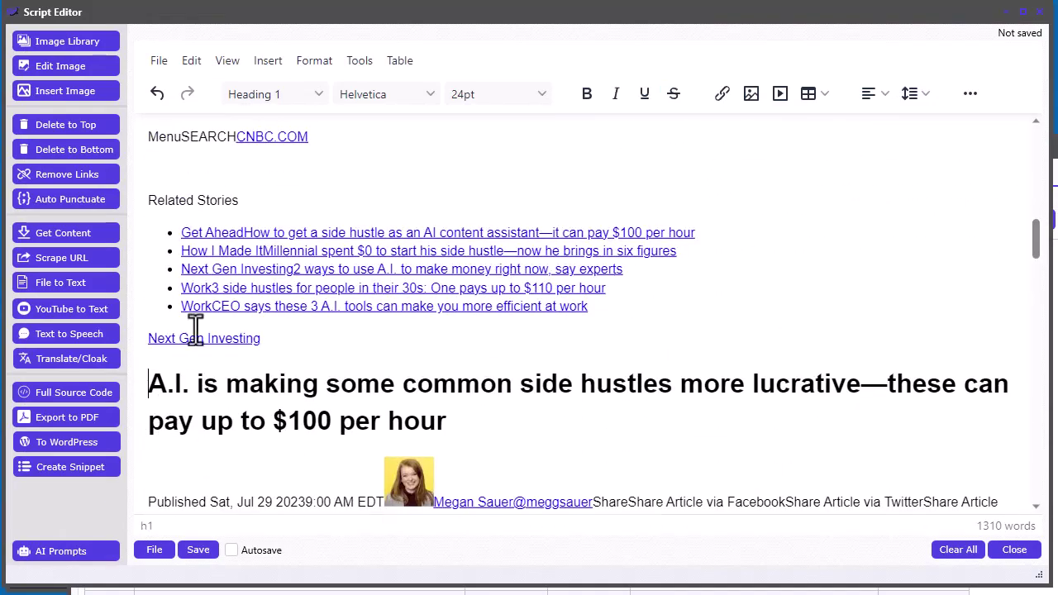
pyautogui.click(76, 125)
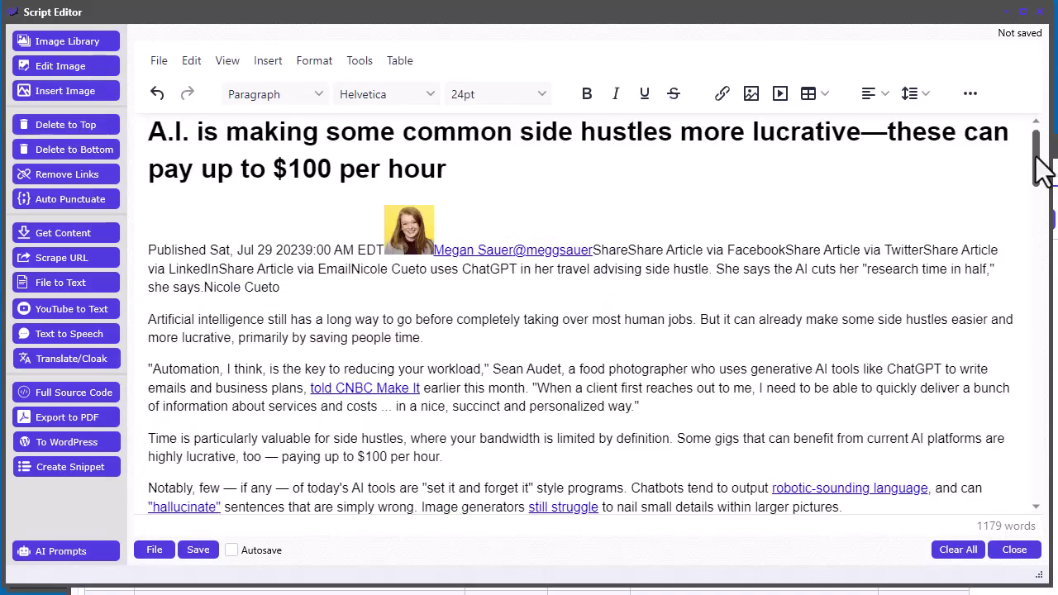
pyautogui.moveTo(1039, 165); pyautogui.dragTo(1032, 366)
pyautogui.click(181, 293)
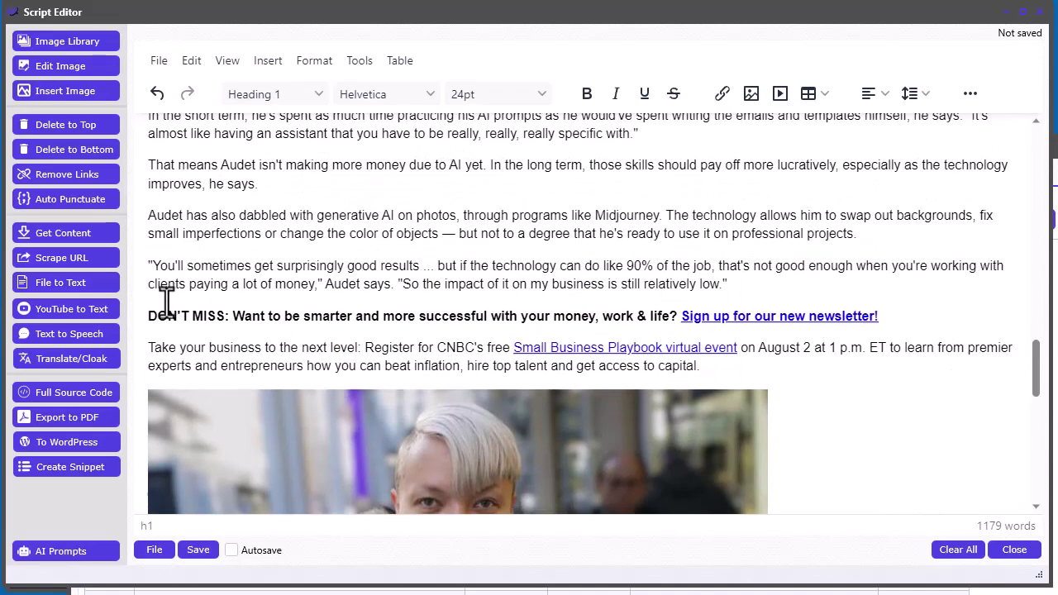
pyautogui.click(145, 317)
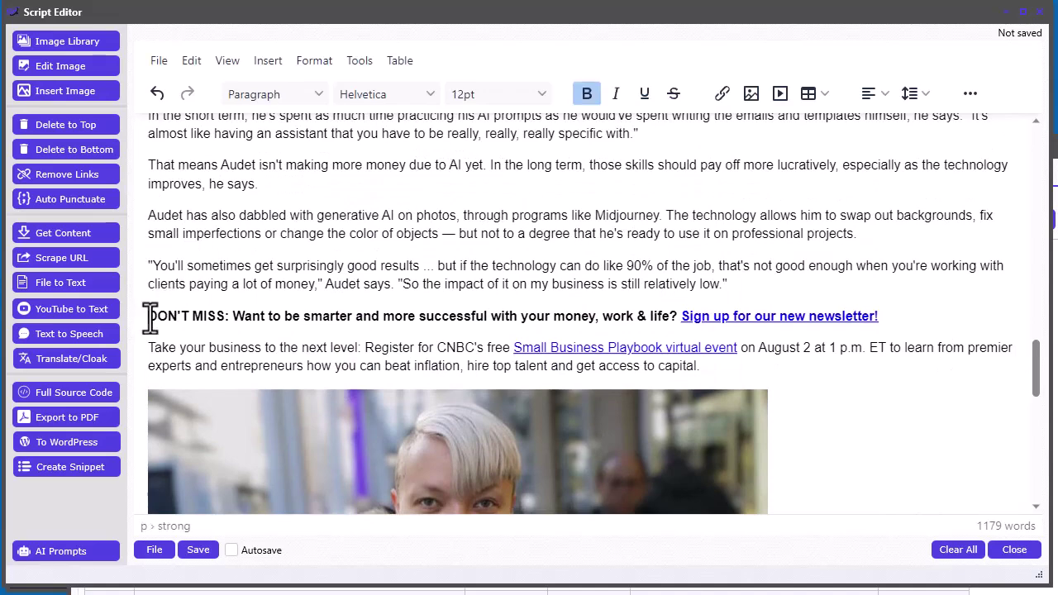
pyautogui.click(71, 150)
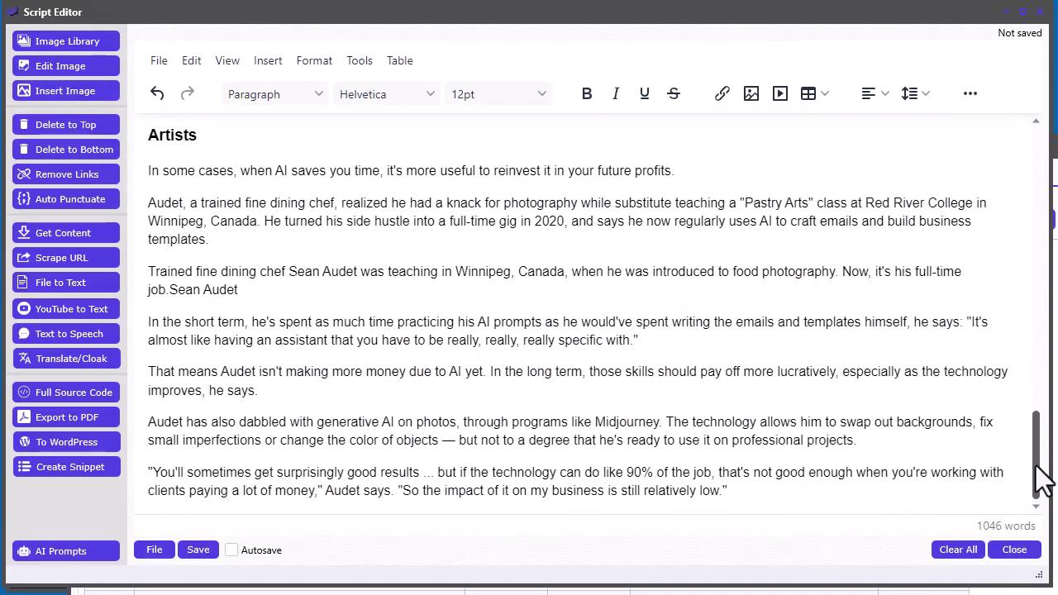
# Delete the byline paragraph beneath the CNBC headline
pyautogui.moveTo(1039, 484); pyautogui.dragTo(1041, 162)
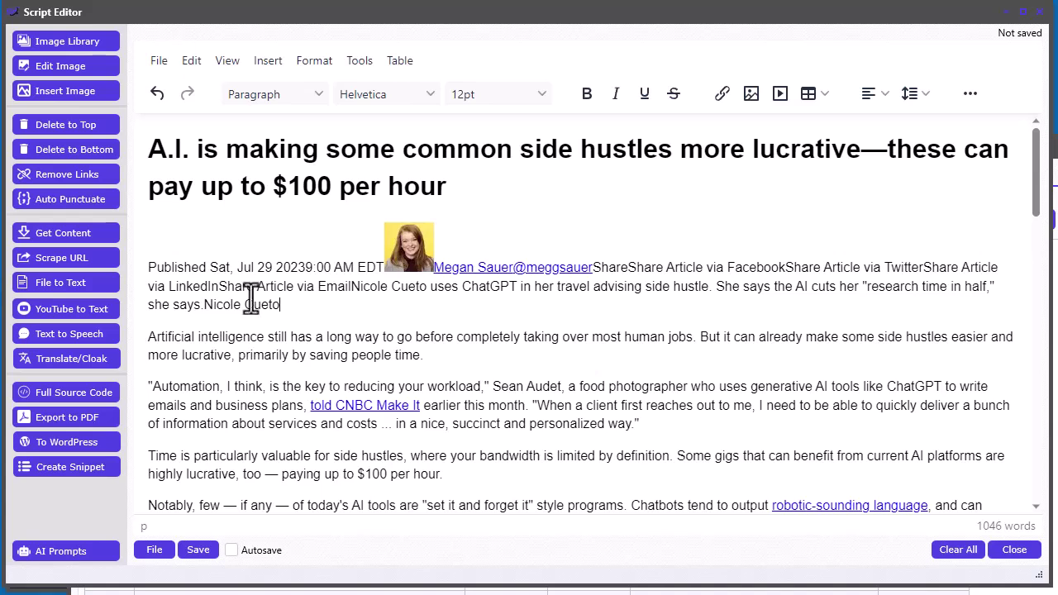
pyautogui.keyDown('shift'); pyautogui.click(150, 266); pyautogui.keyUp('shift')
pyautogui.press('Delete')
pyautogui.press('Delete')
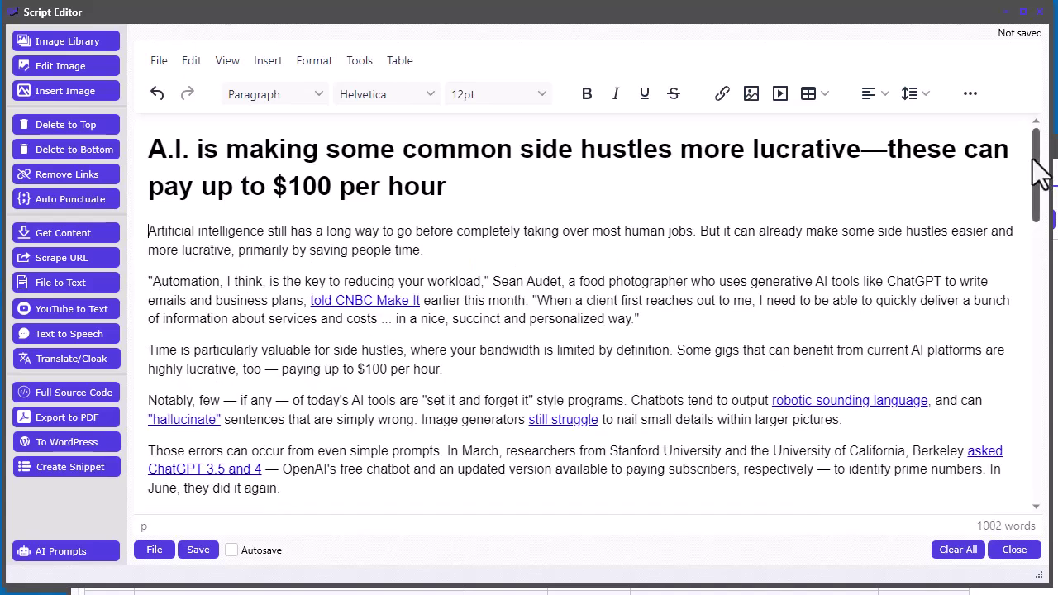
pyautogui.moveTo(1040, 174); pyautogui.dragTo(1032, 141)
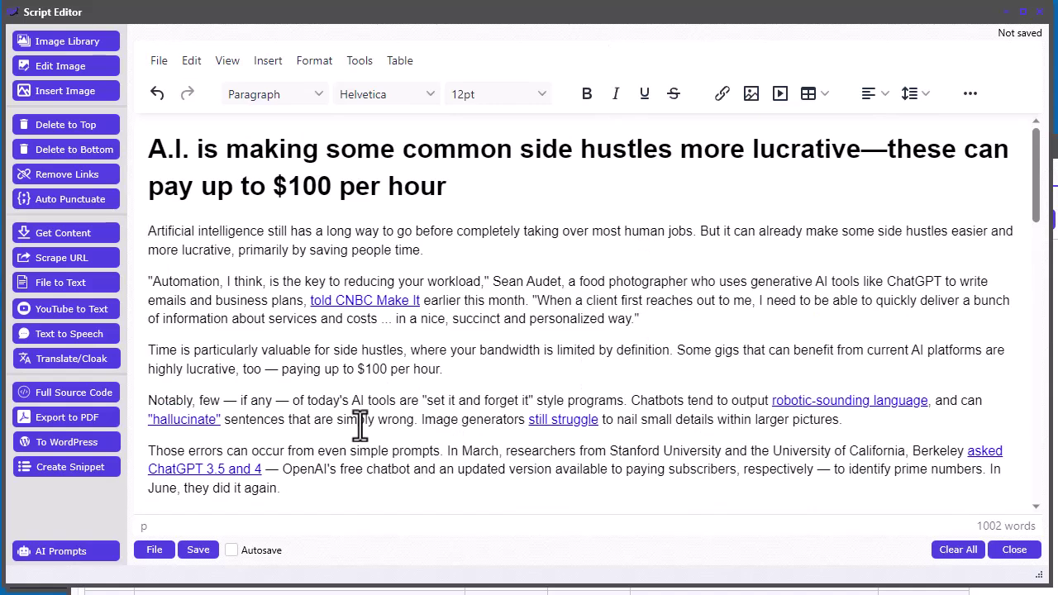
pyautogui.scroll(-3, 377, 422)
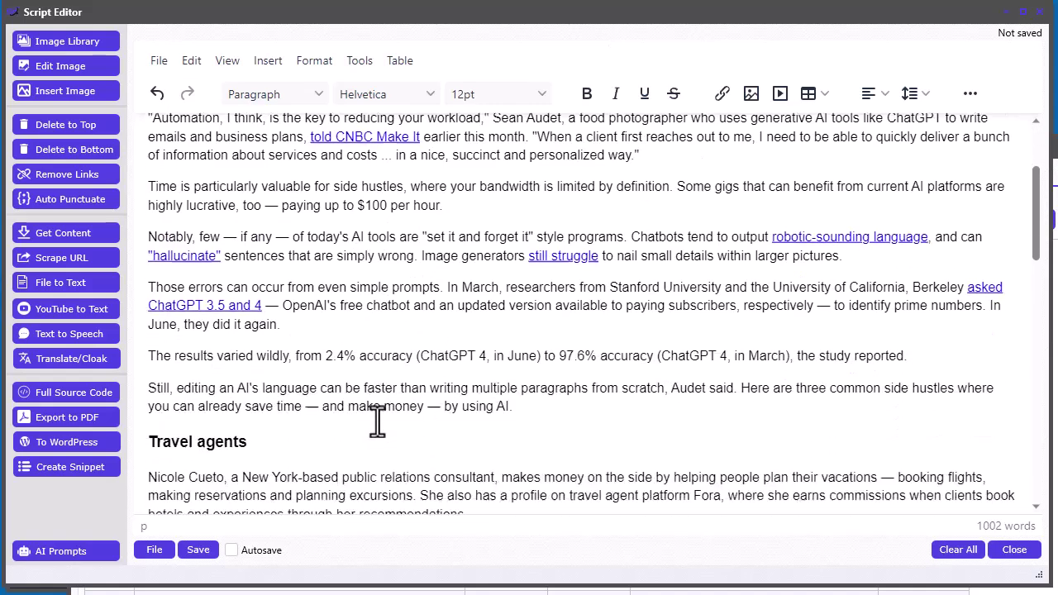
pyautogui.scroll(3, 377, 421)
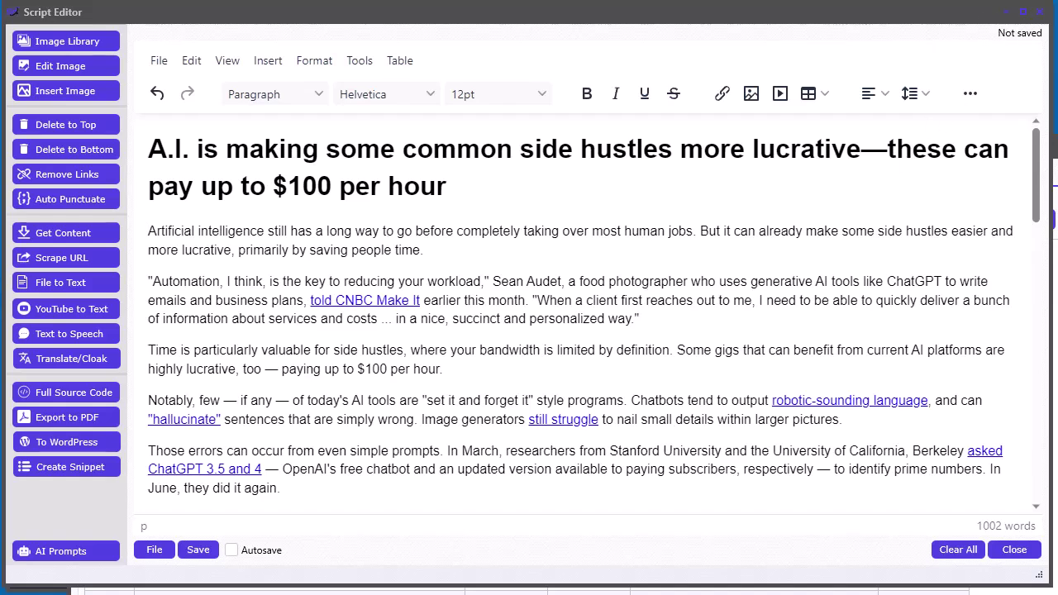
pyautogui.click(1050, 182)
pyautogui.moveTo(922, 150); pyautogui.dragTo(840, 15)
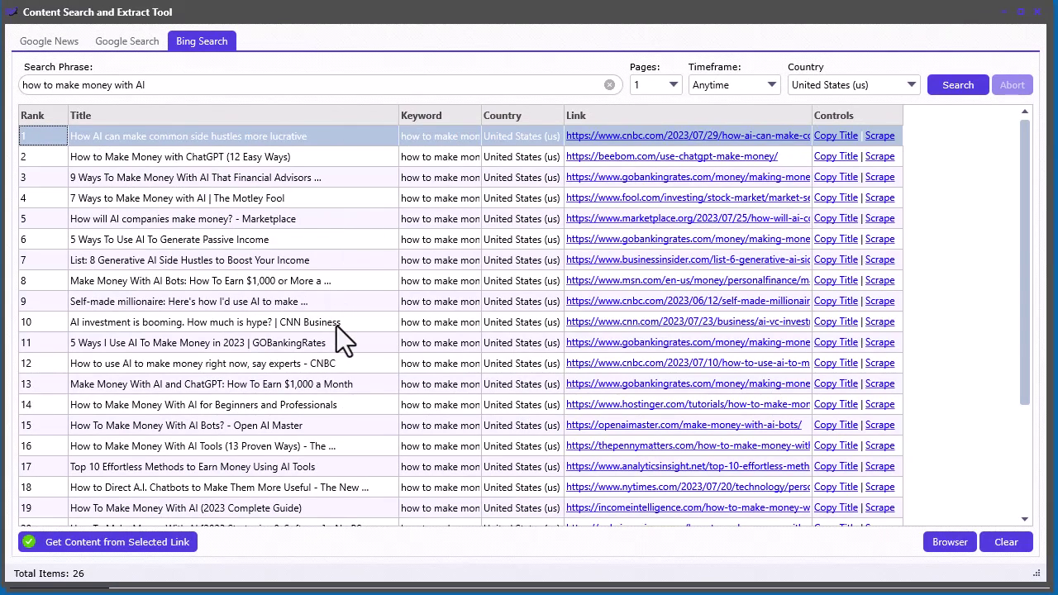
# Return to Bing result row 1 and close the script editor window
pyautogui.press('Down')
pyautogui.press('Down')
pyautogui.press('Down')
pyautogui.press('Down')
pyautogui.press('Down')
pyautogui.press('Down')
pyautogui.press('Down')
pyautogui.press('Down')
pyautogui.press('Down')
pyautogui.press('Down')
pyautogui.press('Down')
pyautogui.press('Down')
pyautogui.press('Down')
pyautogui.press('Down')
pyautogui.press('Down')
pyautogui.press('Down')
pyautogui.press('Down')
pyautogui.press('Down')
pyautogui.press('Down')
pyautogui.press('Down')
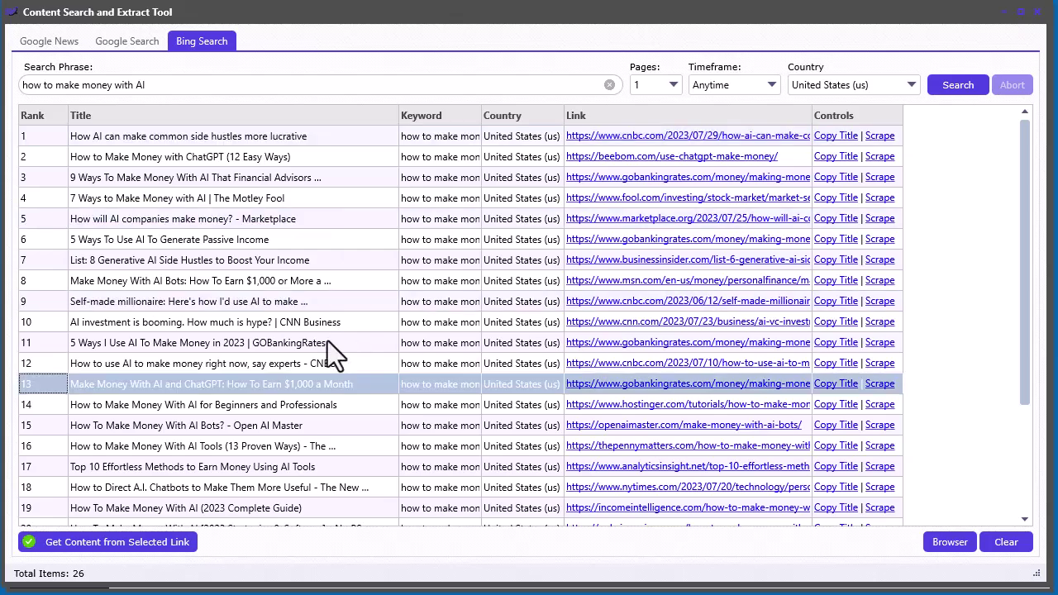
pyautogui.press('Up')
pyautogui.press('Up')
pyautogui.press('Up')
pyautogui.press('Up')
pyautogui.press('Up')
pyautogui.press('Up')
pyautogui.press('Up')
pyautogui.press('Up')
pyautogui.press('Up')
pyautogui.press('Up')
pyautogui.press('Up')
pyautogui.press('Up')
pyautogui.press('Up')
pyautogui.press('Up')
pyautogui.press('Up')
pyautogui.press('Up')
pyautogui.press('Up')
pyautogui.press('Up')
pyautogui.press('Up')
pyautogui.press('Up')
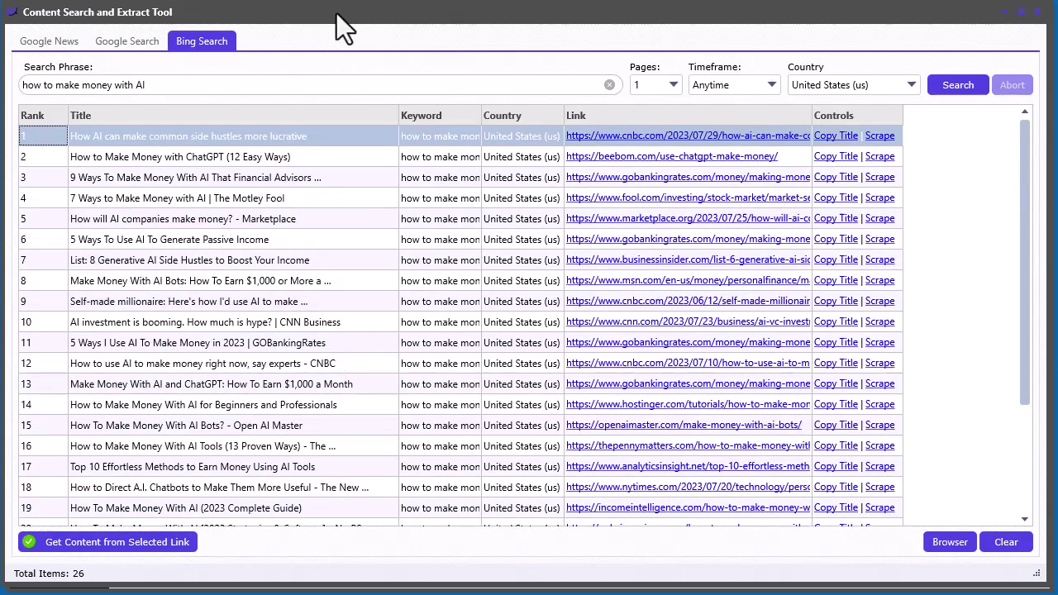
pyautogui.moveTo(337, 13); pyautogui.dragTo(879, 153)
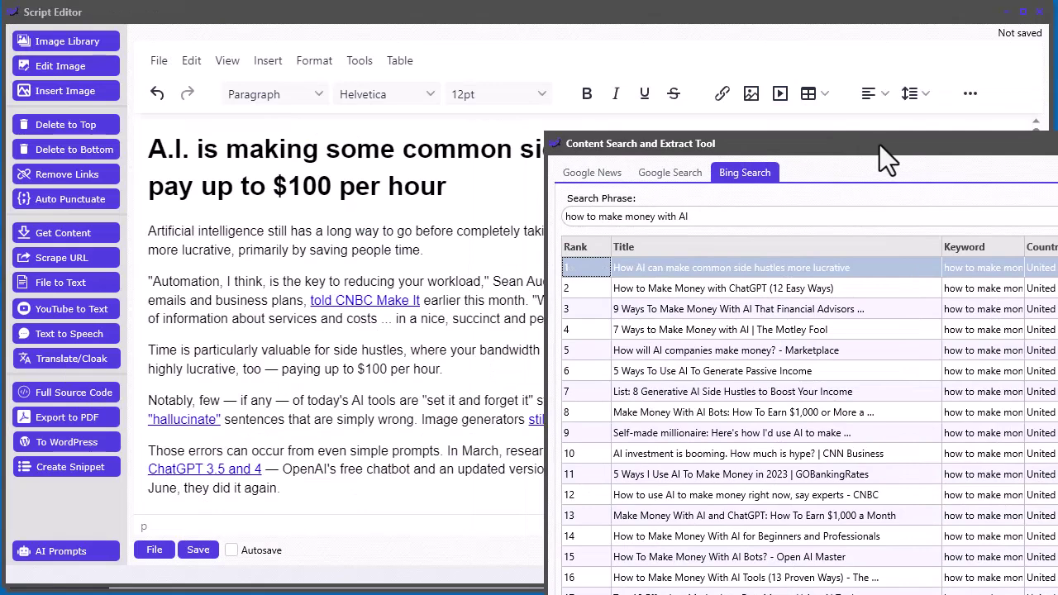
pyautogui.click(282, 359)
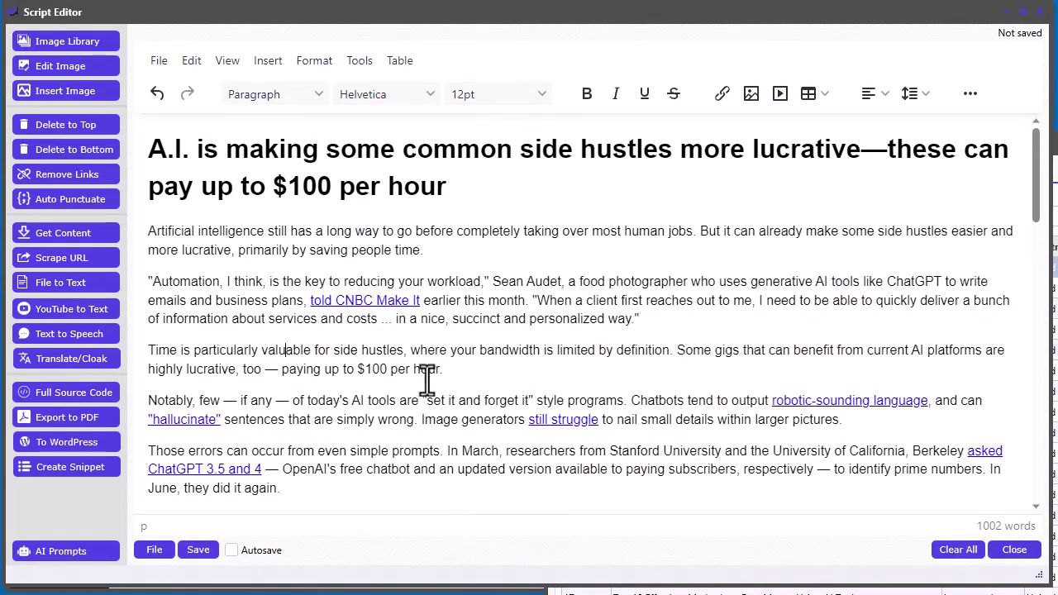
pyautogui.scroll(-2, 432, 401)
pyautogui.scroll(2, 477, 306)
pyautogui.click(1039, 11)
pyautogui.moveTo(654, 44); pyautogui.dragTo(660, 24)
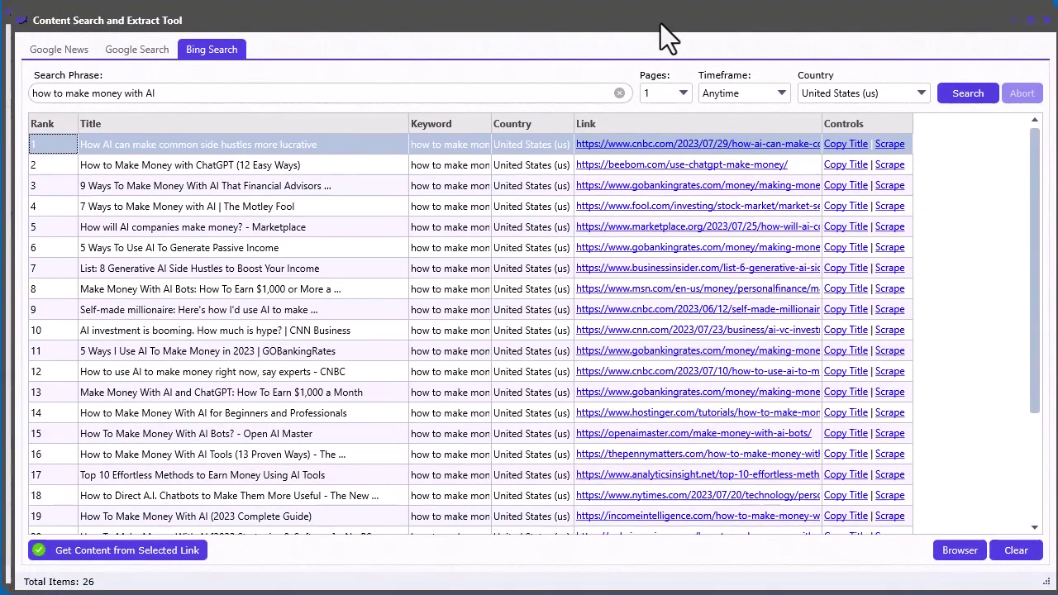